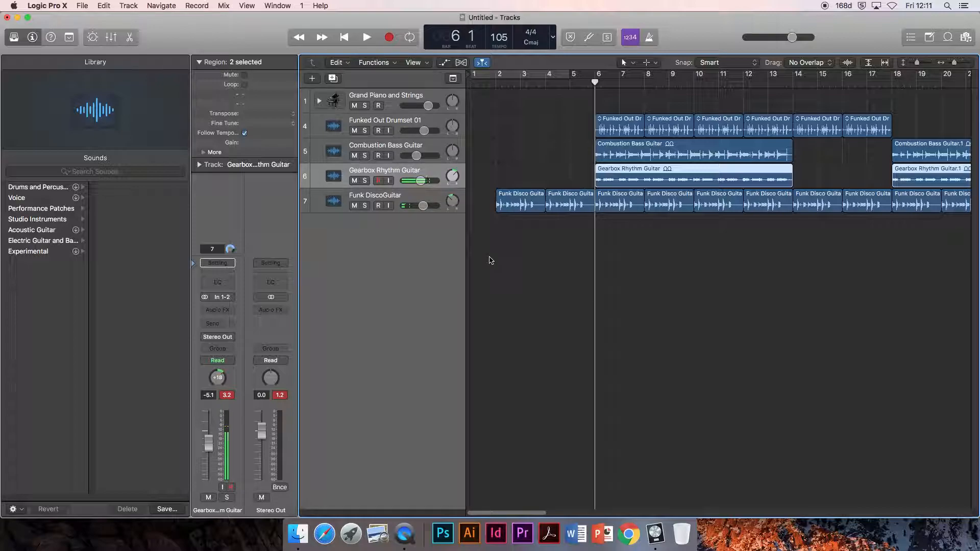
Step: Open the mixer and look over the effect and send slots of the tracks' channel strips
{"action": "key", "text": "x"}
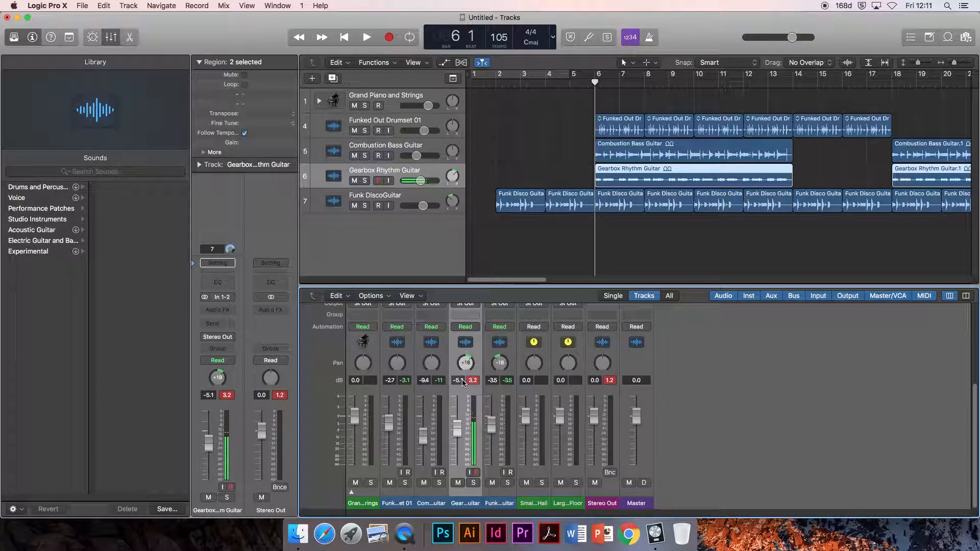
{"action": "scroll", "coordinate": [463, 383], "scroll_direction": "up", "scroll_amount": 5}
{"action": "scroll", "coordinate": [465, 338], "scroll_direction": "up", "scroll_amount": 3}
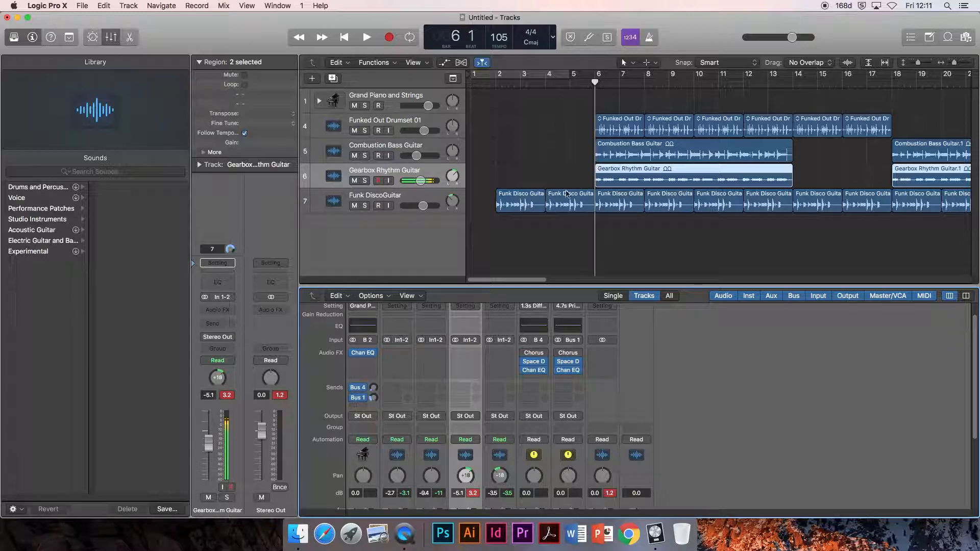
Step: Solo the Funk DiscoGuitar track and play a short passage of it from bar 6
{"action": "left_click", "coordinate": [415, 198]}
{"action": "left_click", "coordinate": [415, 197]}
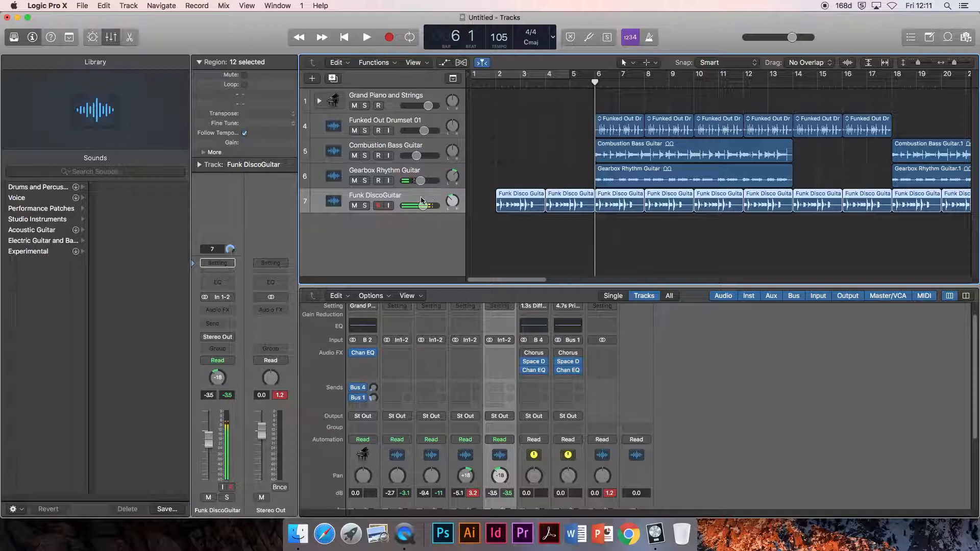
{"action": "left_click", "coordinate": [366, 206]}
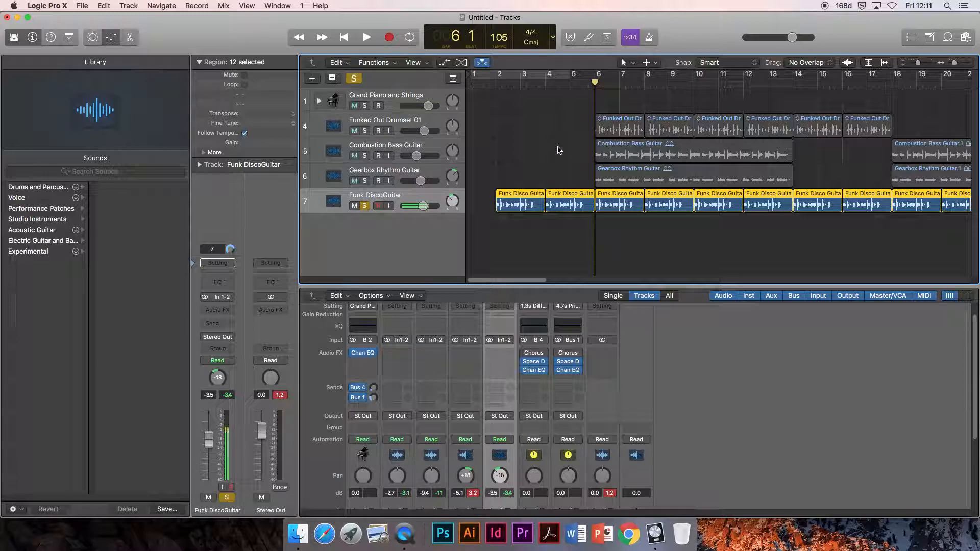
{"action": "key", "text": "space"}
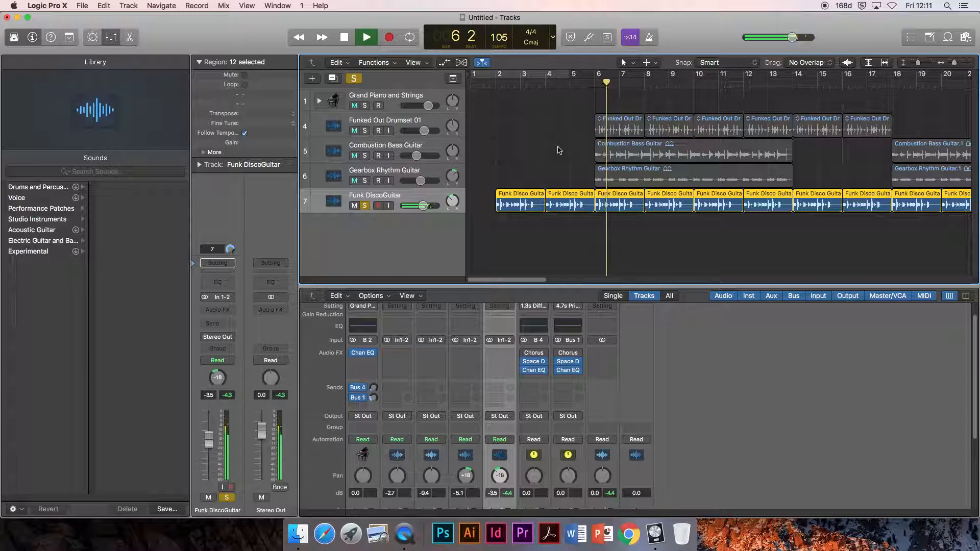
{"action": "key", "text": "space"}
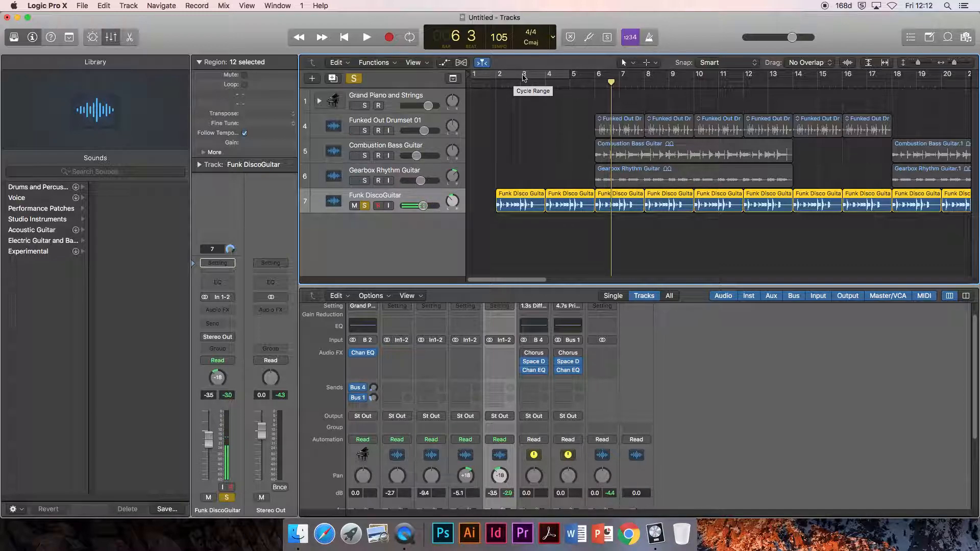
Step: Turn on cycle mode with a range from bar 6 to bar 8 and audition the soloed guitar loop
{"action": "left_click", "coordinate": [524, 77]}
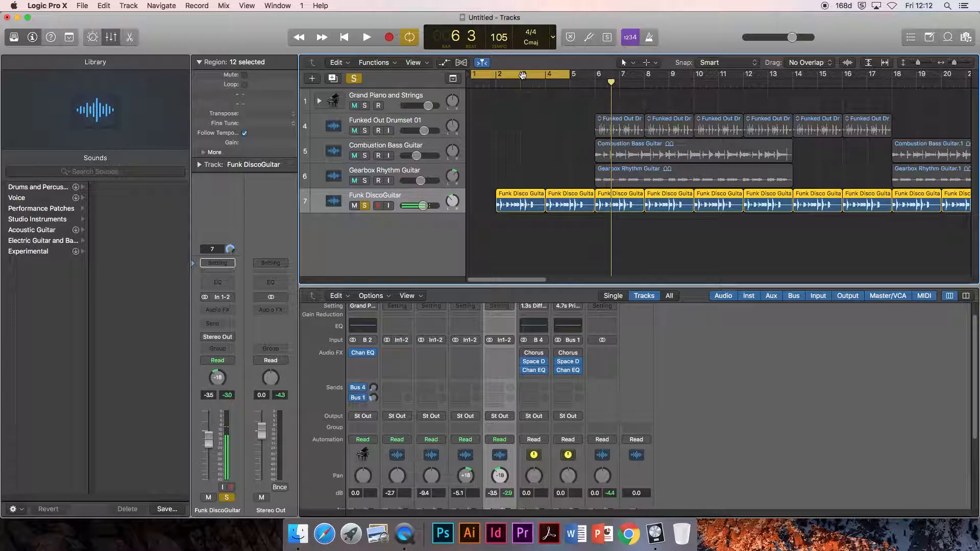
{"action": "left_click_drag", "start_coordinate": [509, 76], "coordinate": [632, 87]}
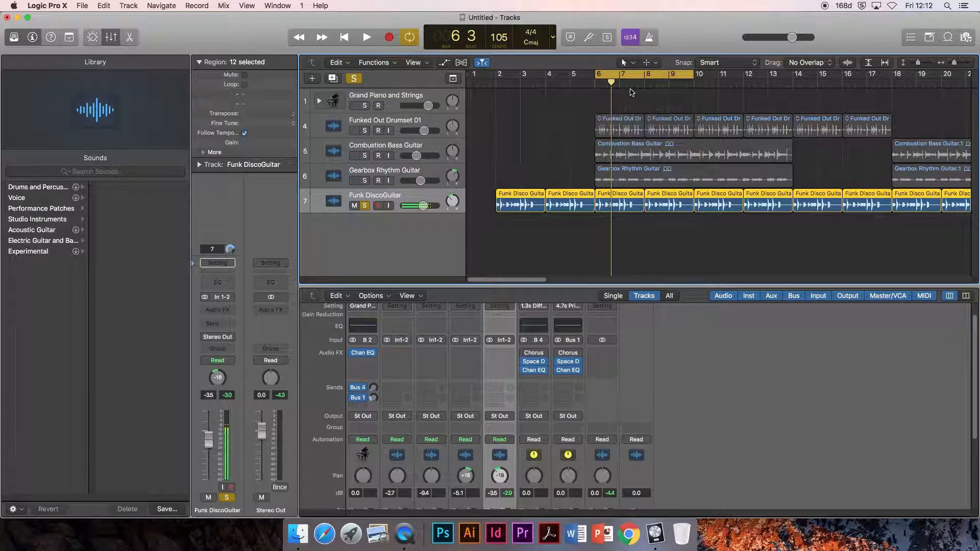
{"action": "left_click_drag", "start_coordinate": [694, 75], "coordinate": [603, 100]}
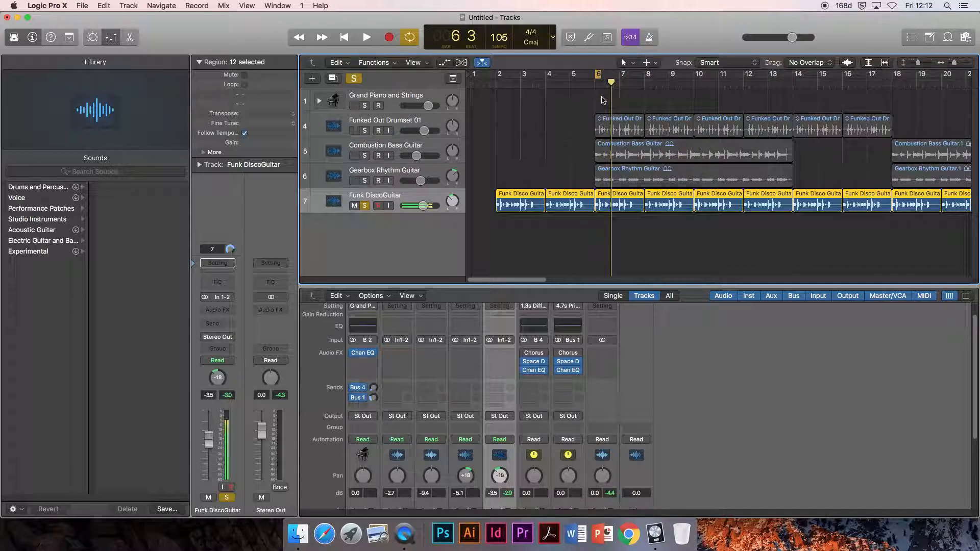
{"action": "key", "text": "space"}
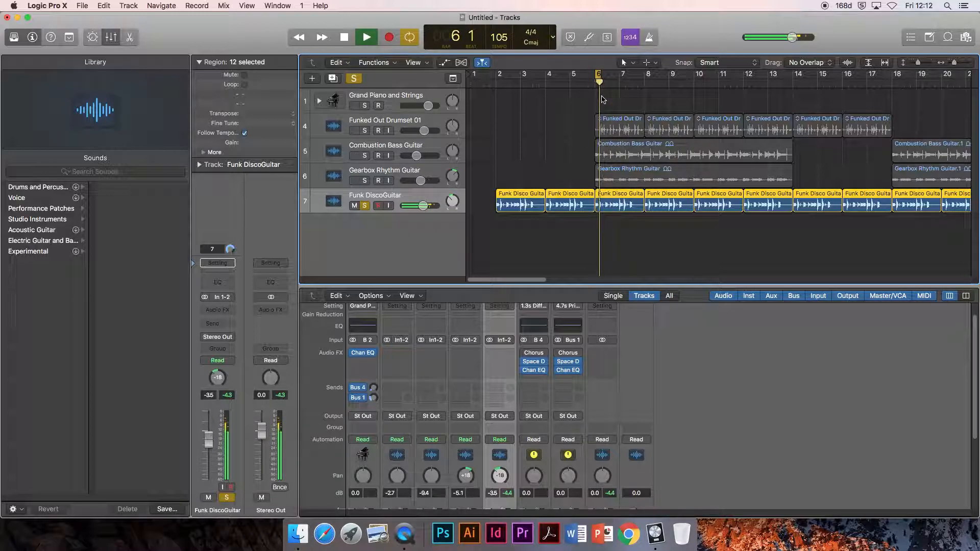
{"action": "key", "text": "space"}
{"action": "left_click_drag", "start_coordinate": [605, 81], "coordinate": [644, 77]}
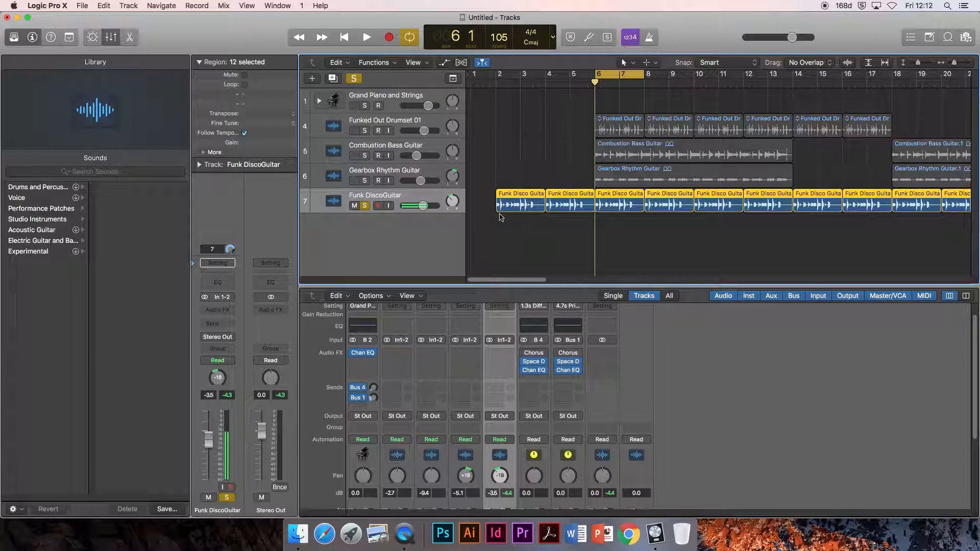
{"action": "key", "text": "space"}
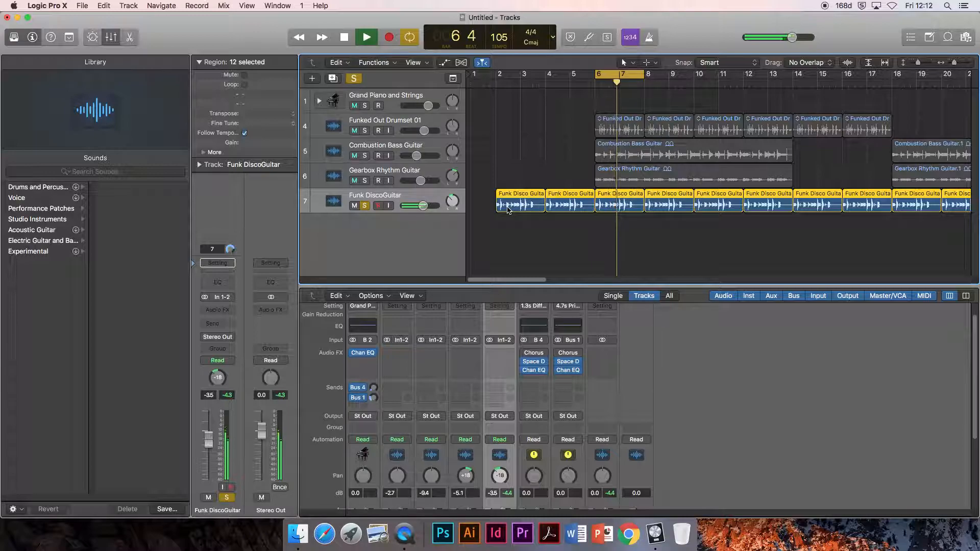
{"action": "key", "text": "space"}
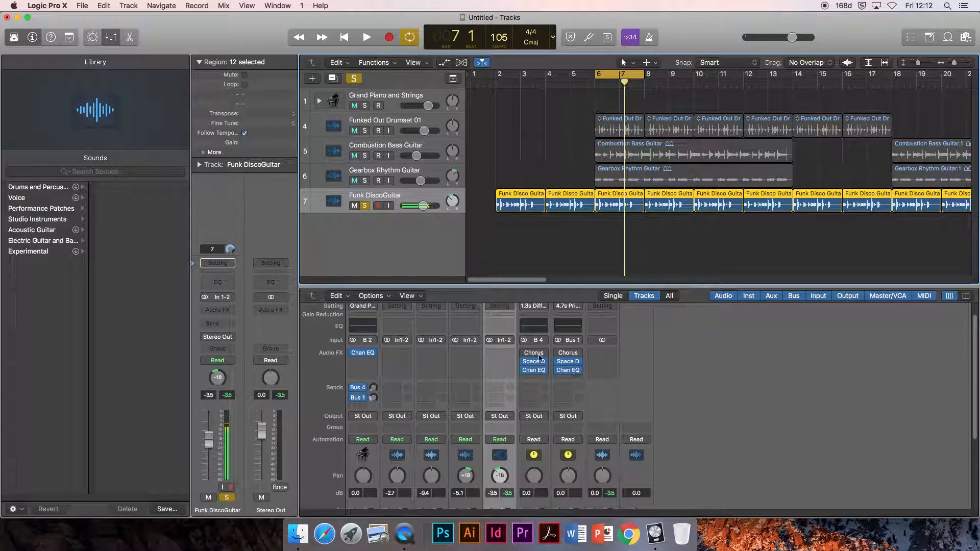
Step: Close the mixer and insert a stereo Amp Designer in the Funk DiscoGuitar track's first audio effect slot
{"action": "key", "text": "x"}
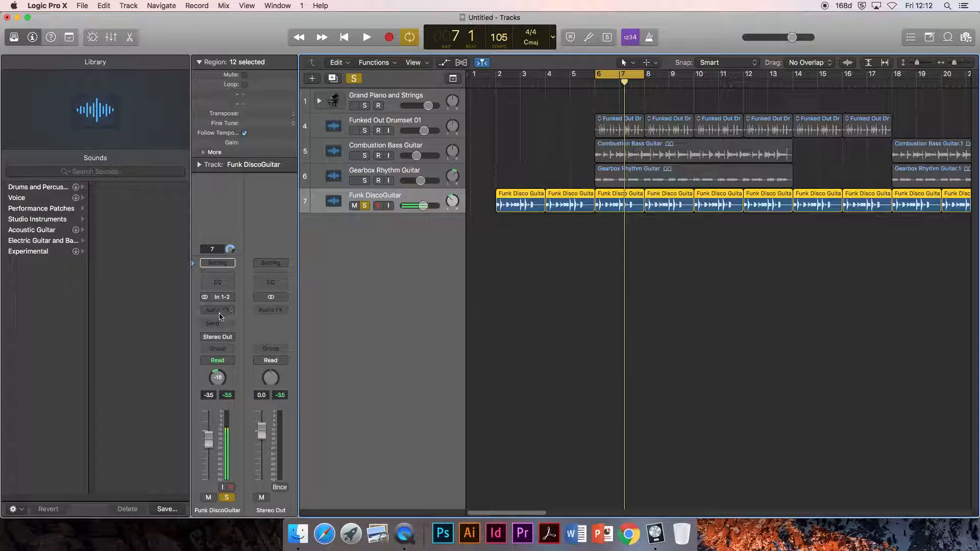
{"action": "left_click", "coordinate": [227, 312]}
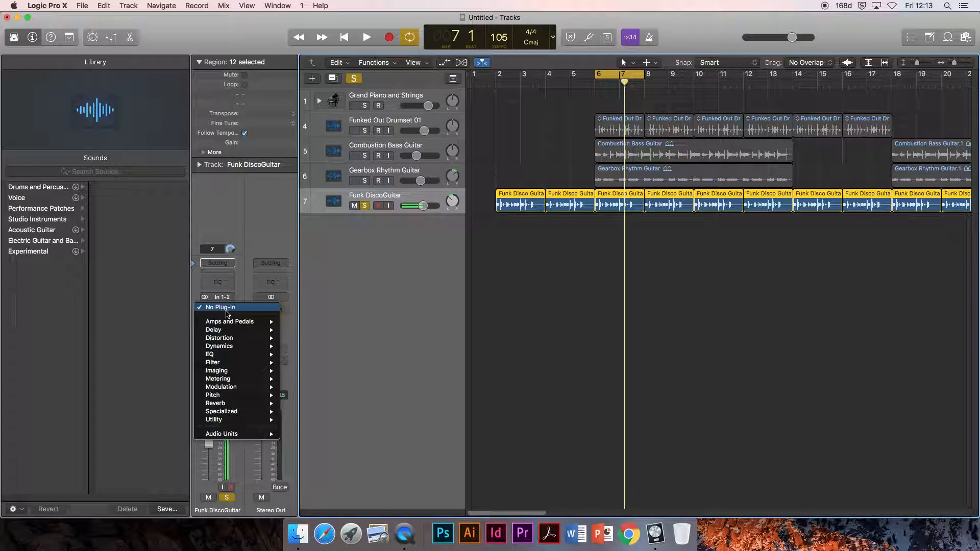
{"action": "mouse_move", "coordinate": [232, 323]}
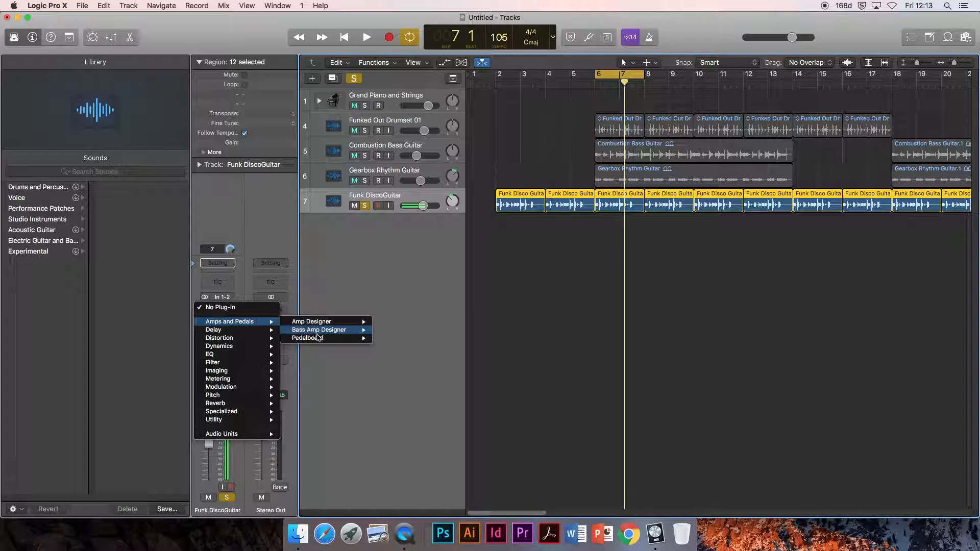
{"action": "mouse_move", "coordinate": [321, 340]}
{"action": "mouse_move", "coordinate": [324, 323]}
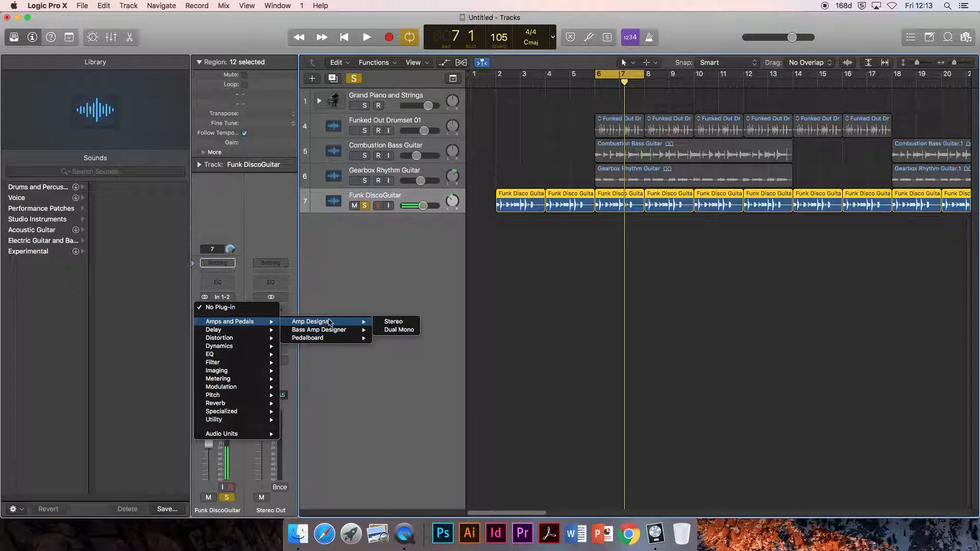
{"action": "left_click", "coordinate": [390, 325]}
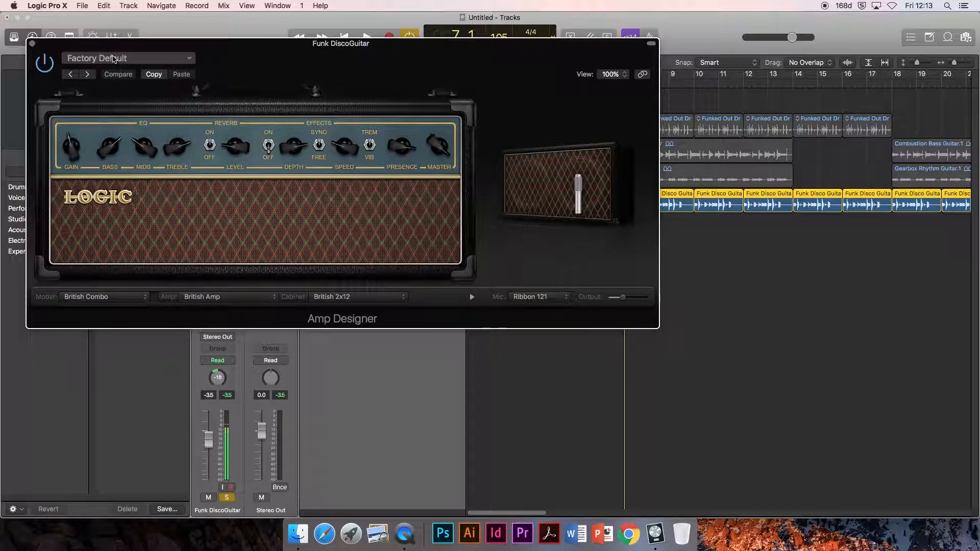
Step: Load the Modern Classic preset from the Distorted category in Amp Designer
{"action": "left_click", "coordinate": [190, 60]}
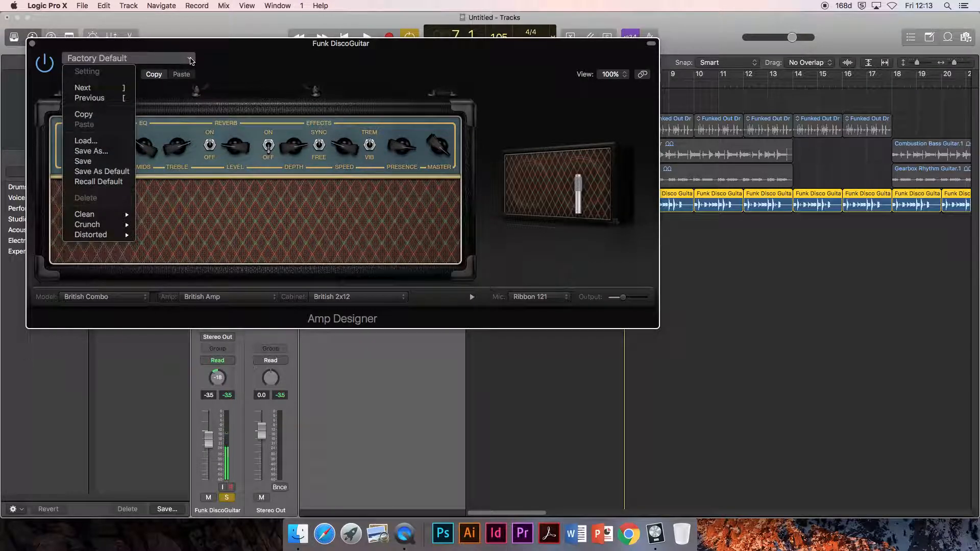
{"action": "mouse_move", "coordinate": [100, 219]}
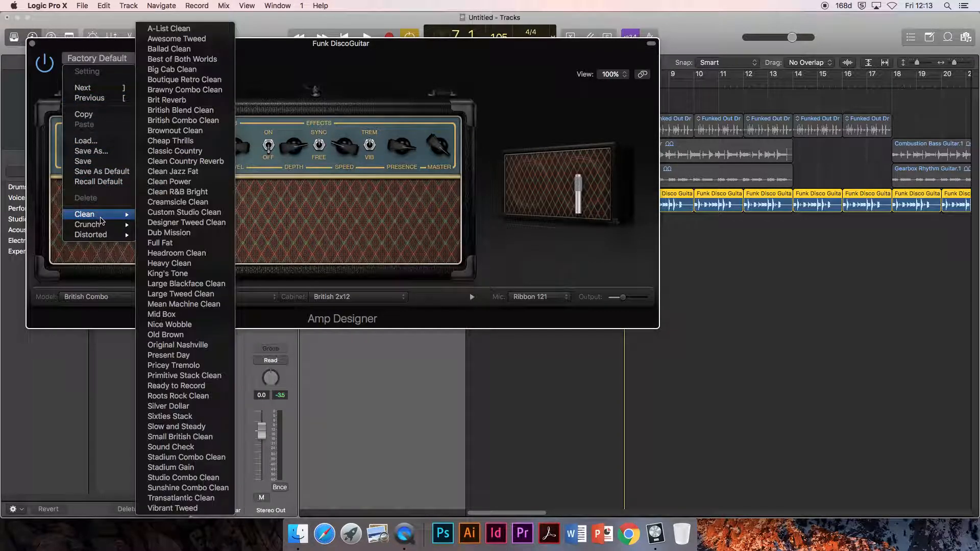
{"action": "mouse_move", "coordinate": [104, 236]}
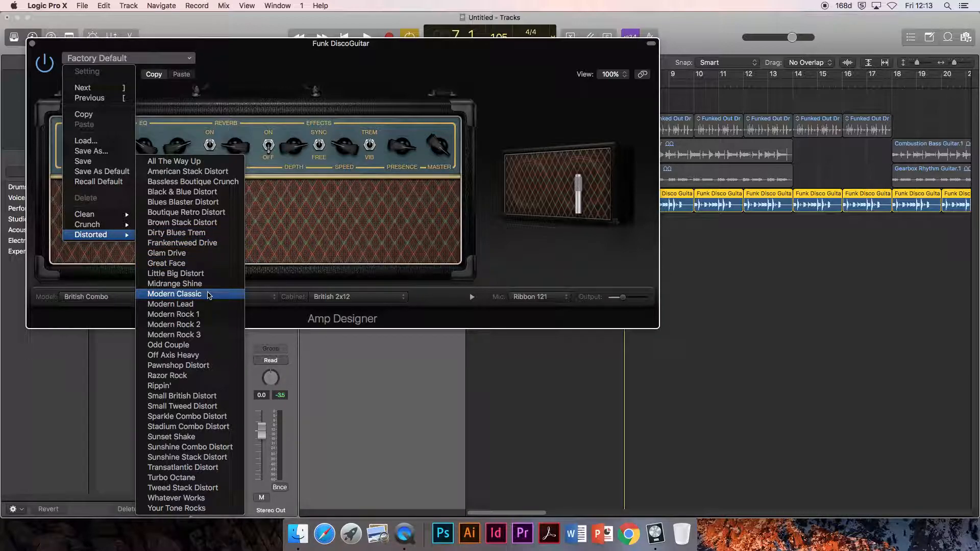
{"action": "left_click", "coordinate": [209, 294]}
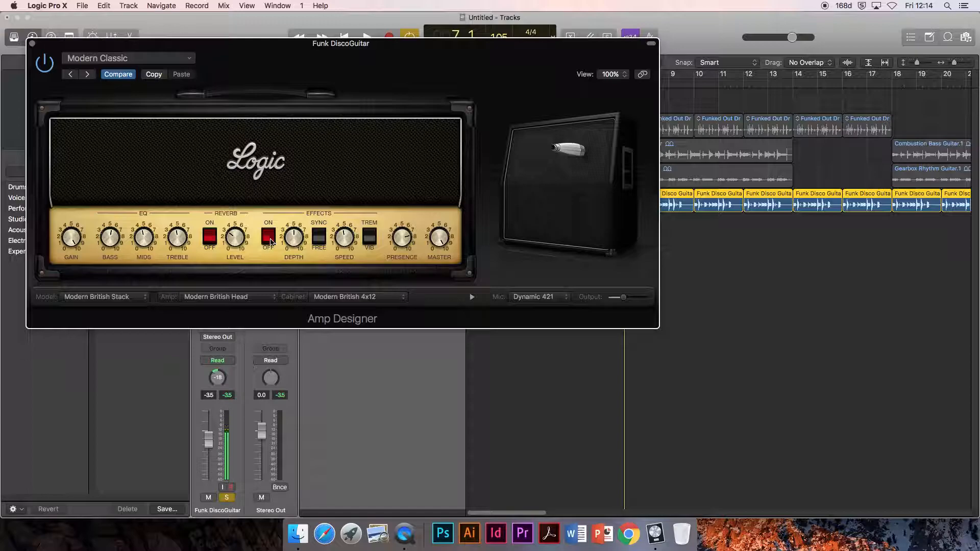
Step: Lower the amp's presence and move the cabinet microphone away from the centre of the speaker
{"action": "left_click_drag", "start_coordinate": [397, 235], "coordinate": [397, 255]}
{"action": "mouse_move", "coordinate": [569, 184]}
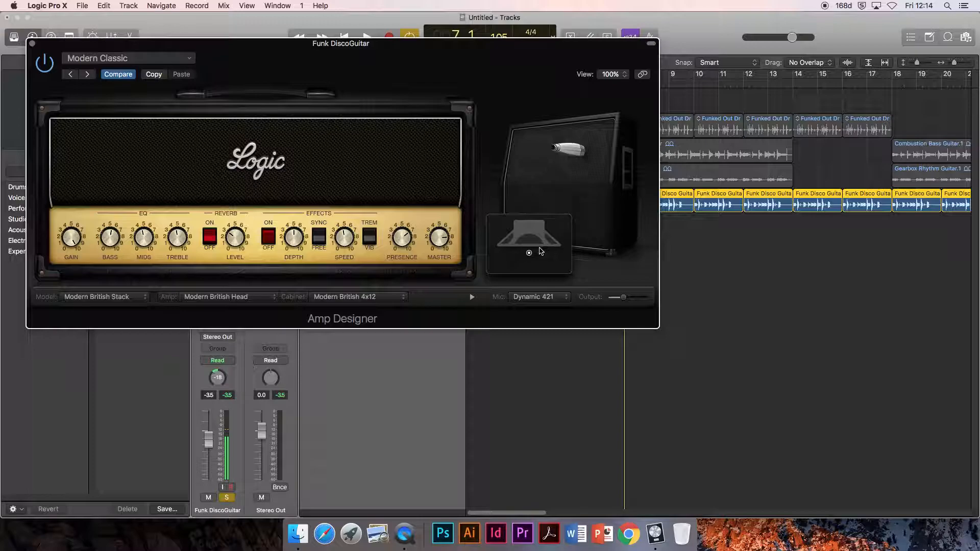
{"action": "left_click_drag", "start_coordinate": [531, 255], "coordinate": [556, 244]}
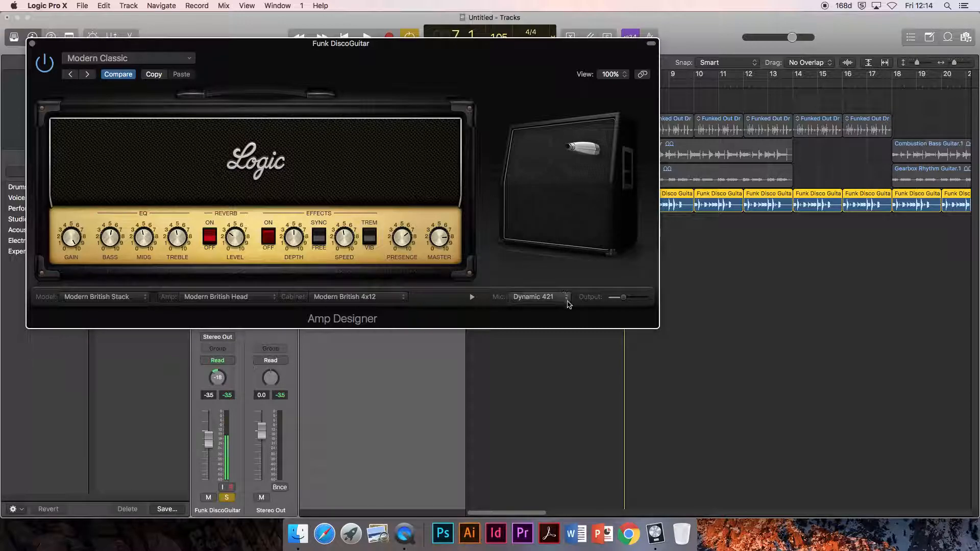
Step: Switch the cabinet microphone to Dynamic 57 and fine-tune its off-centre position
{"action": "left_click", "coordinate": [561, 297]}
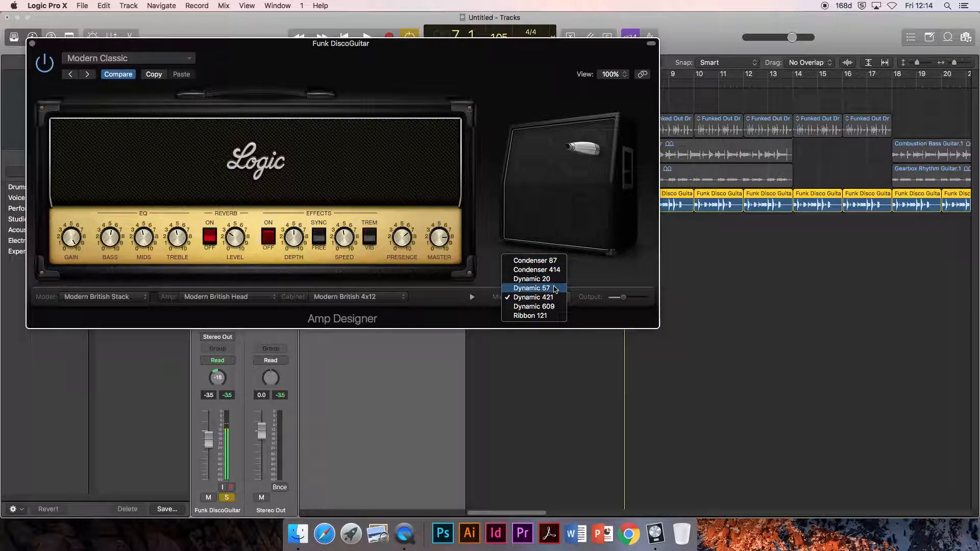
{"action": "left_click", "coordinate": [555, 289]}
{"action": "mouse_move", "coordinate": [556, 206]}
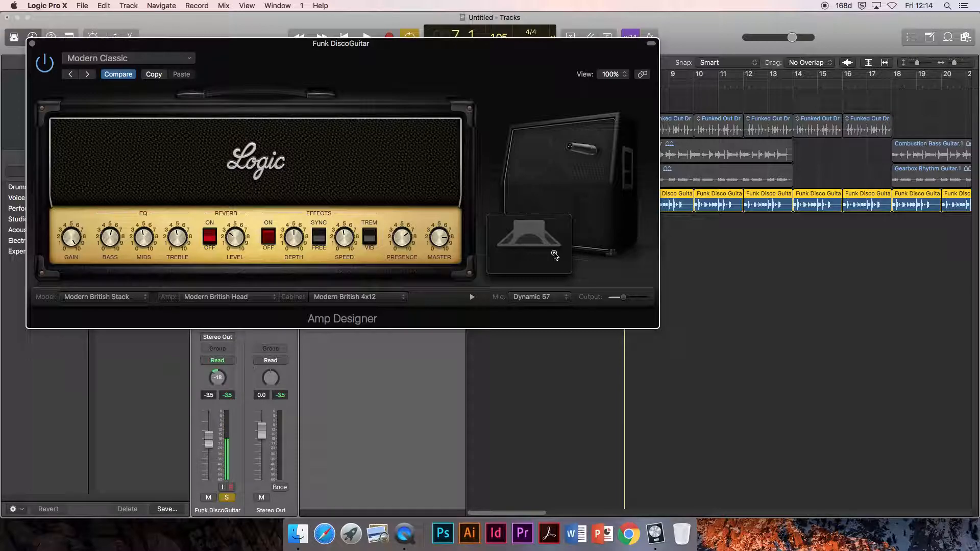
{"action": "left_click_drag", "start_coordinate": [554, 255], "coordinate": [556, 255]}
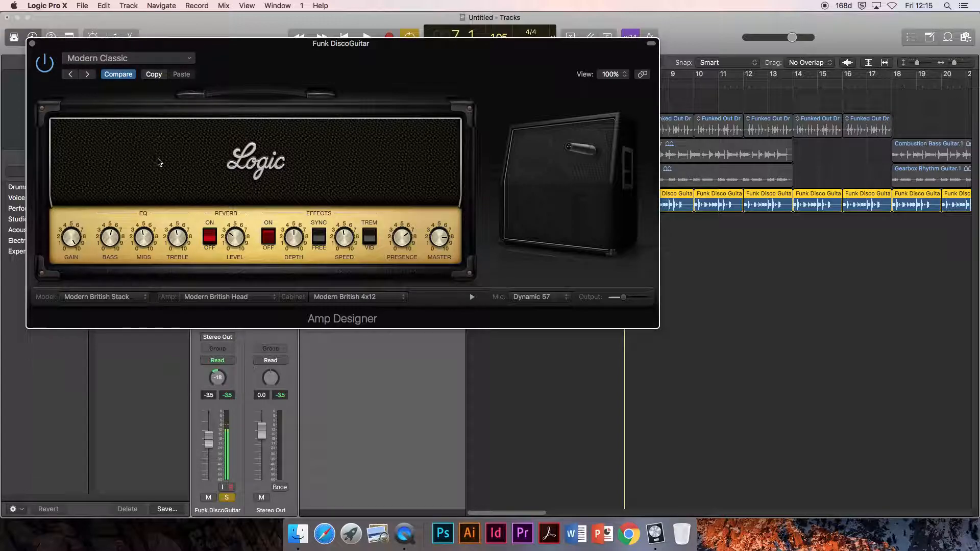
Step: Play the loop with the amp's effects switched on, set their speed to 1/64d and toggle between tremolo and vibrato
{"action": "key", "text": "space"}
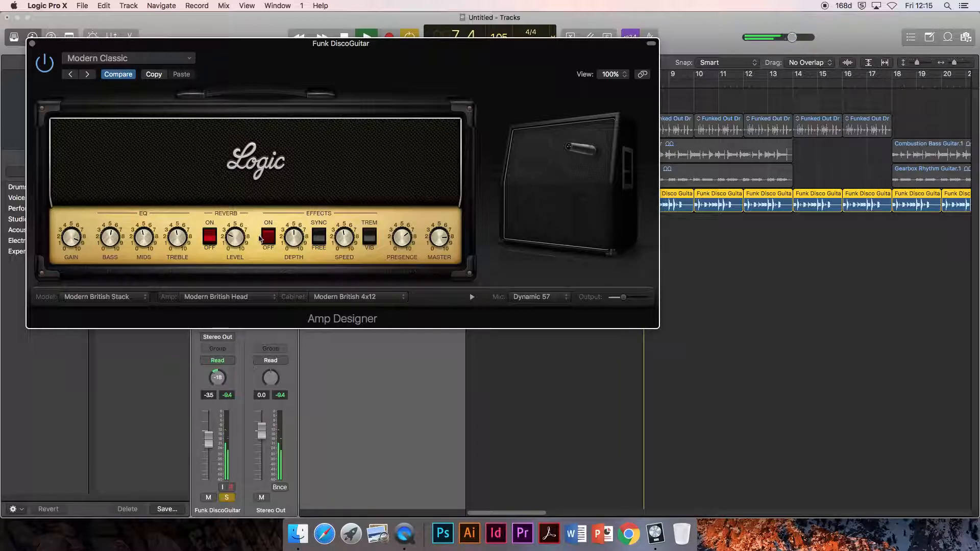
{"action": "left_click", "coordinate": [266, 234]}
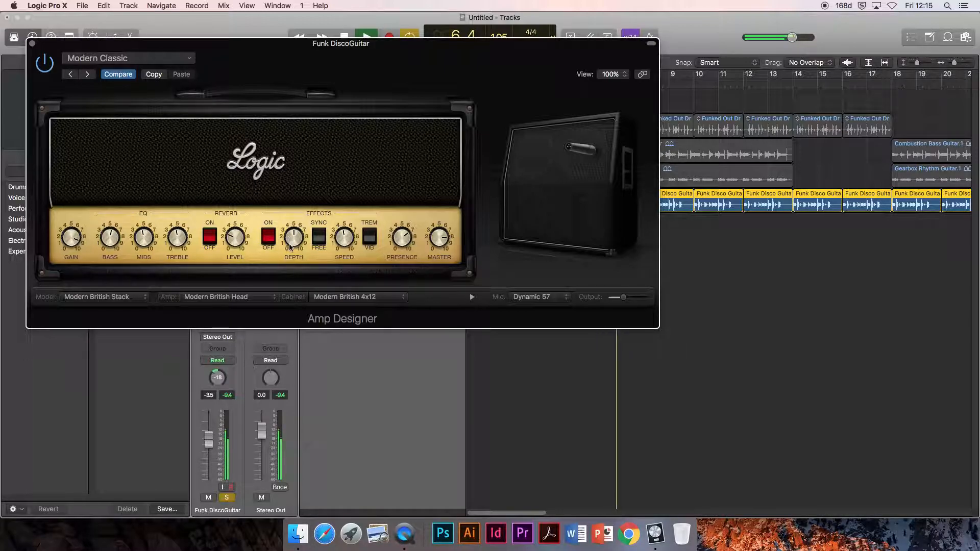
{"action": "left_click_drag", "start_coordinate": [341, 236], "coordinate": [333, 198]}
{"action": "left_click", "coordinate": [369, 242]}
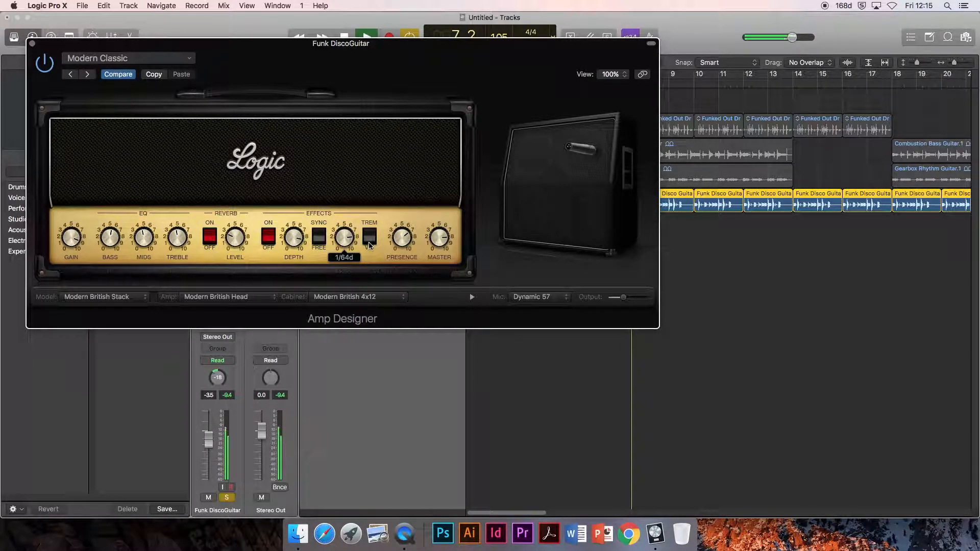
{"action": "mouse_move", "coordinate": [340, 237]}
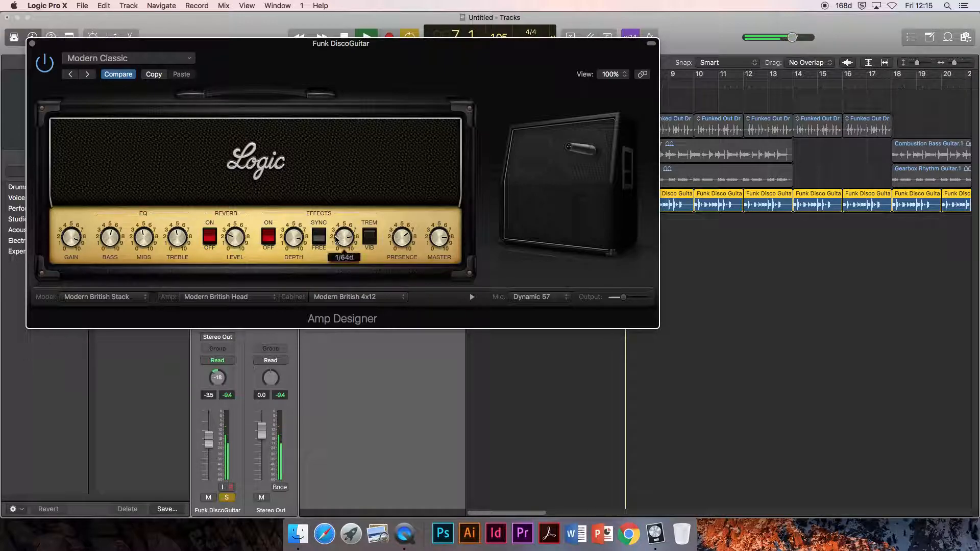
Step: Switch the amp's effects off, stop playback and close the Amp Designer window
{"action": "left_click", "coordinate": [265, 240]}
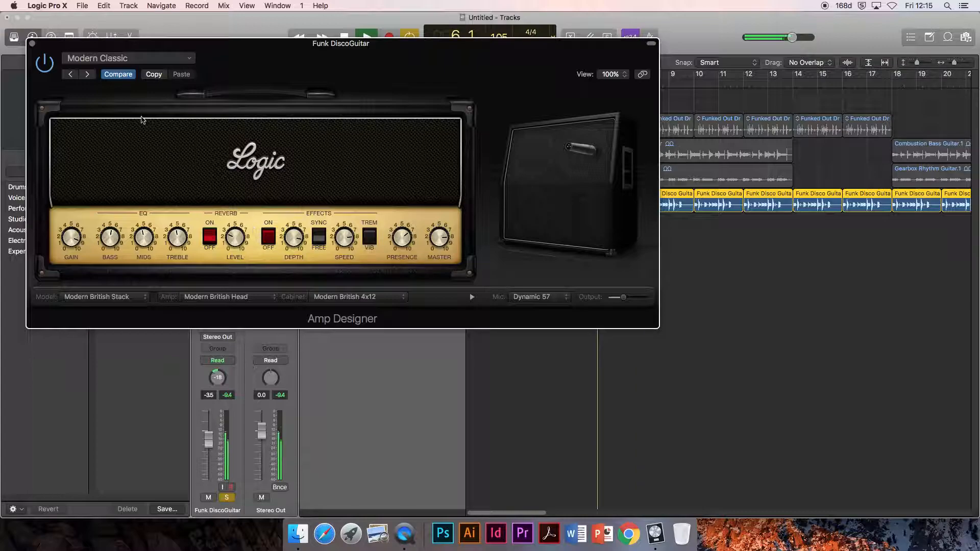
{"action": "key", "text": "space"}
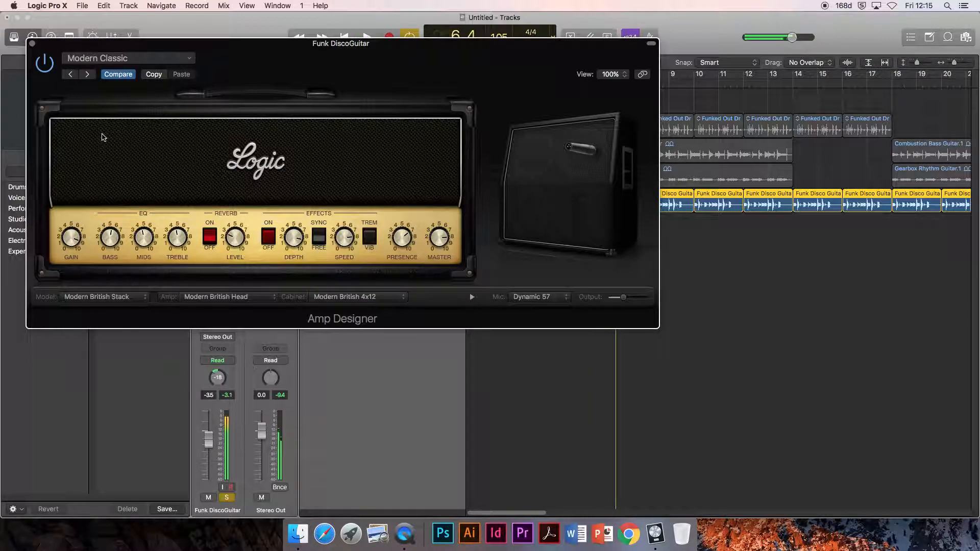
{"action": "left_click", "coordinate": [33, 44]}
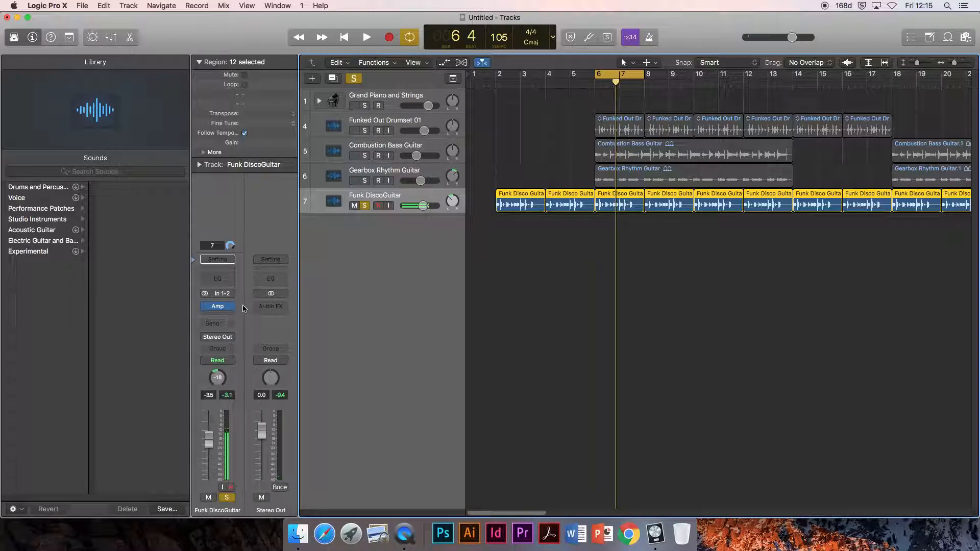
{"action": "mouse_move", "coordinate": [220, 309]}
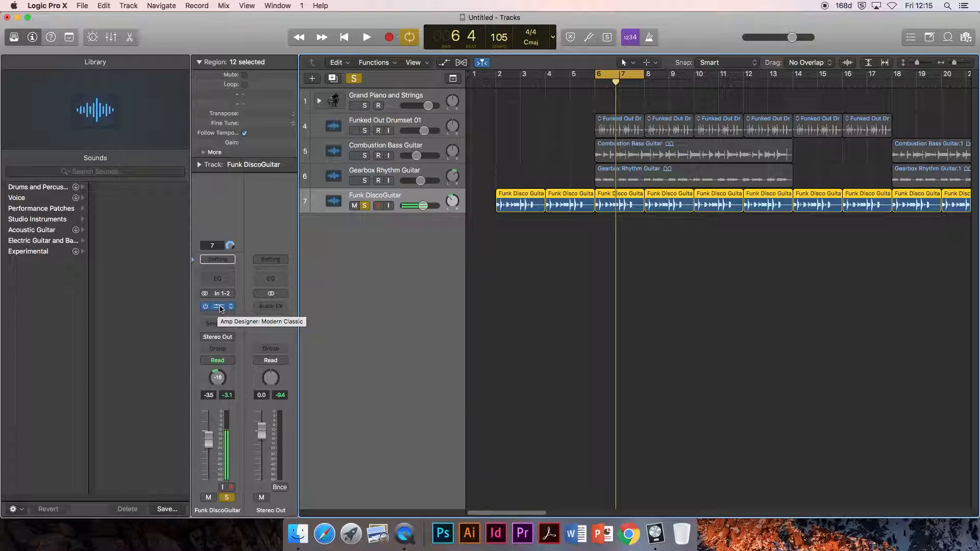
Step: Reopen the Amp Designer from the Funk DiscoGuitar channel strip to view its settings, closing its window each time
{"action": "left_click", "coordinate": [221, 308]}
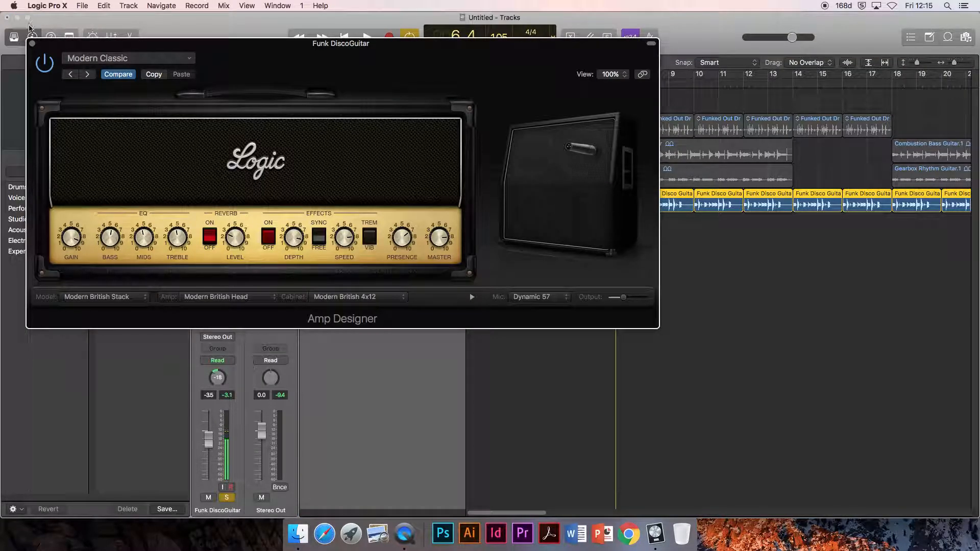
{"action": "left_click", "coordinate": [32, 44]}
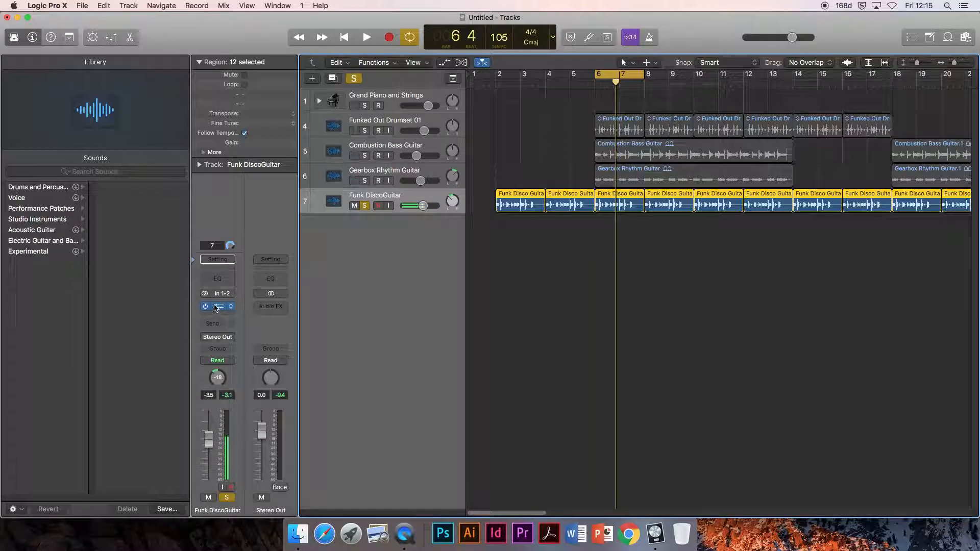
{"action": "left_click", "coordinate": [215, 308]}
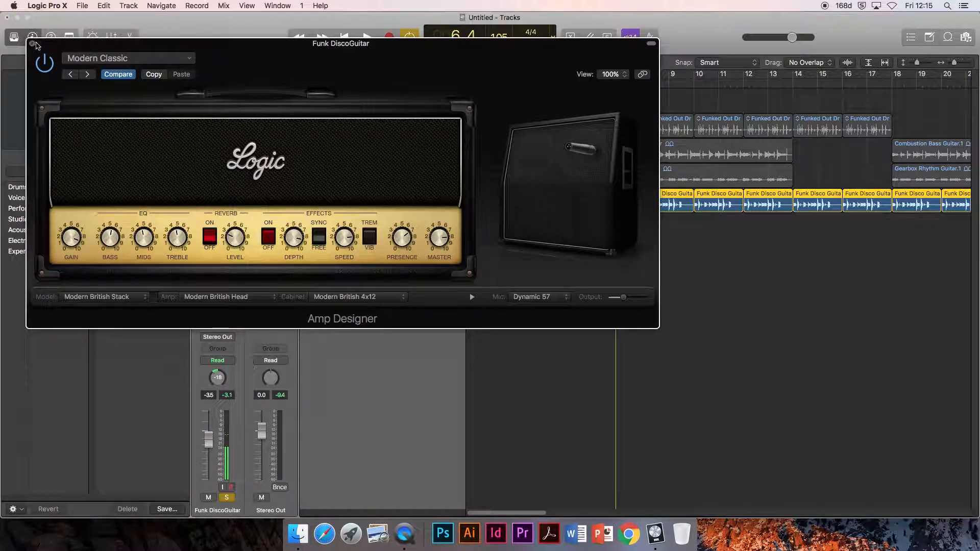
{"action": "left_click", "coordinate": [31, 44]}
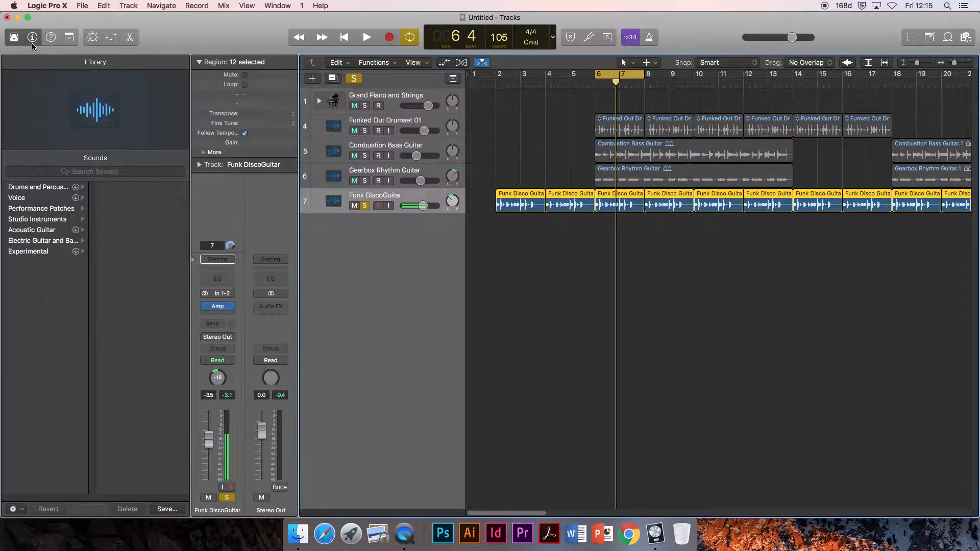
Step: Insert a stereo Stereo Delay after the amp on the Funk DiscoGuitar channel
{"action": "left_click", "coordinate": [223, 309]}
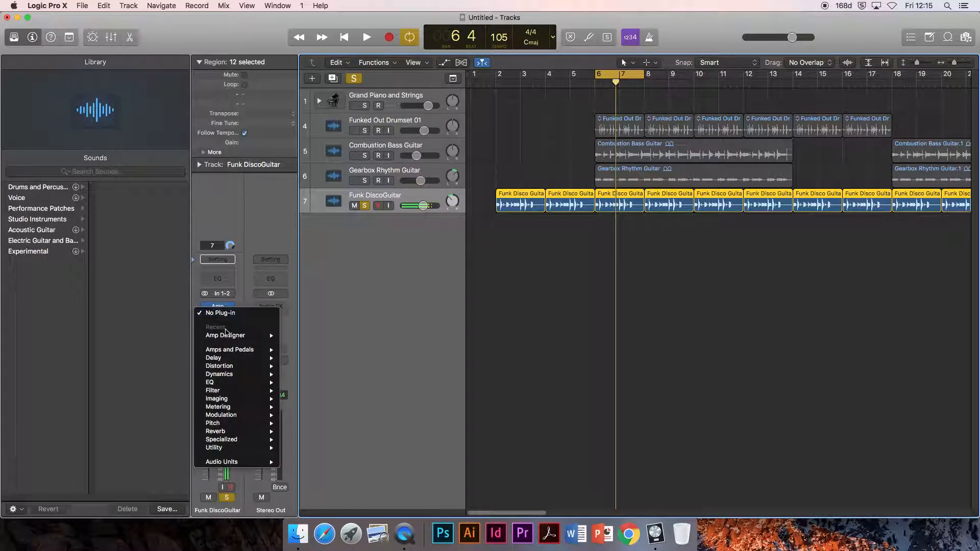
{"action": "mouse_move", "coordinate": [232, 367]}
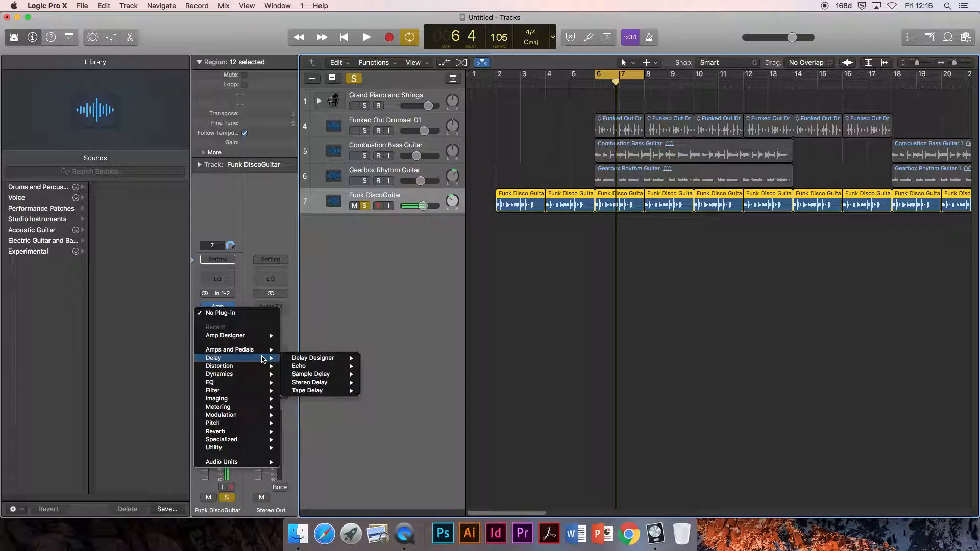
{"action": "mouse_move", "coordinate": [325, 363]}
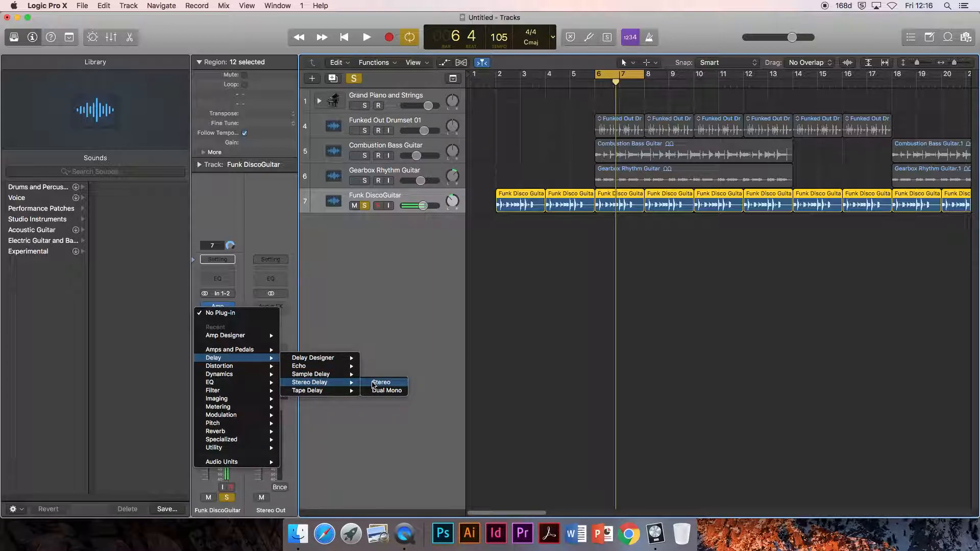
{"action": "left_click", "coordinate": [378, 382]}
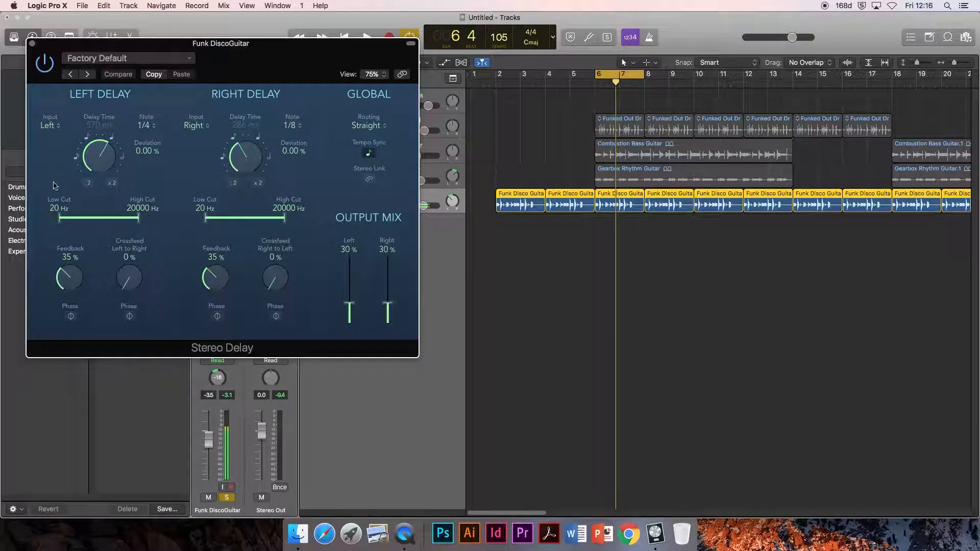
Step: Load the 1\8 Note preset in the Stereo Delay
{"action": "left_click", "coordinate": [189, 59]}
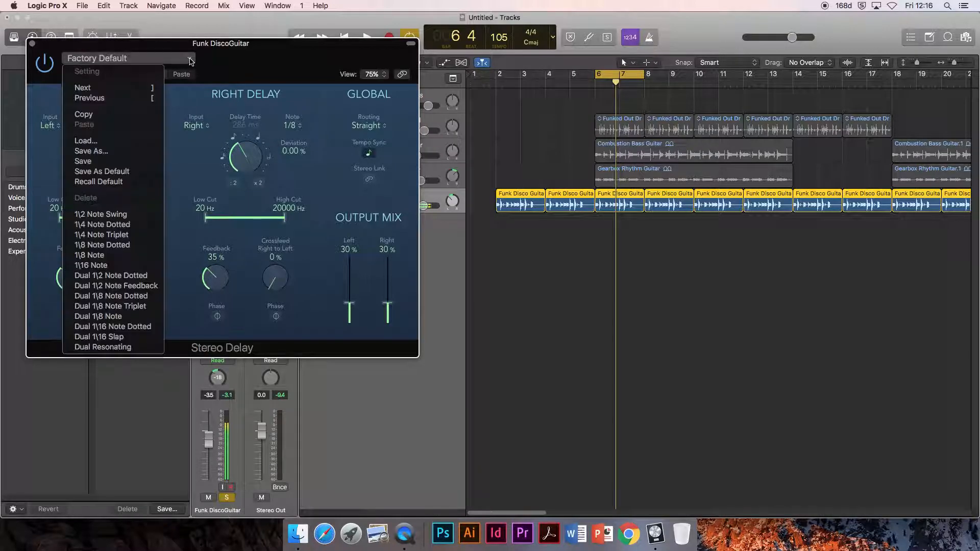
{"action": "left_click", "coordinate": [190, 60]}
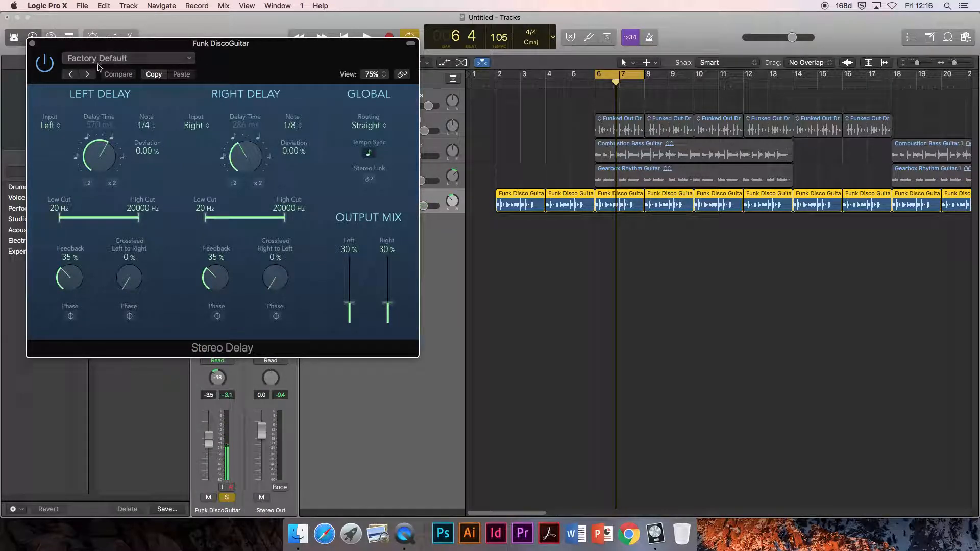
{"action": "left_click", "coordinate": [191, 60]}
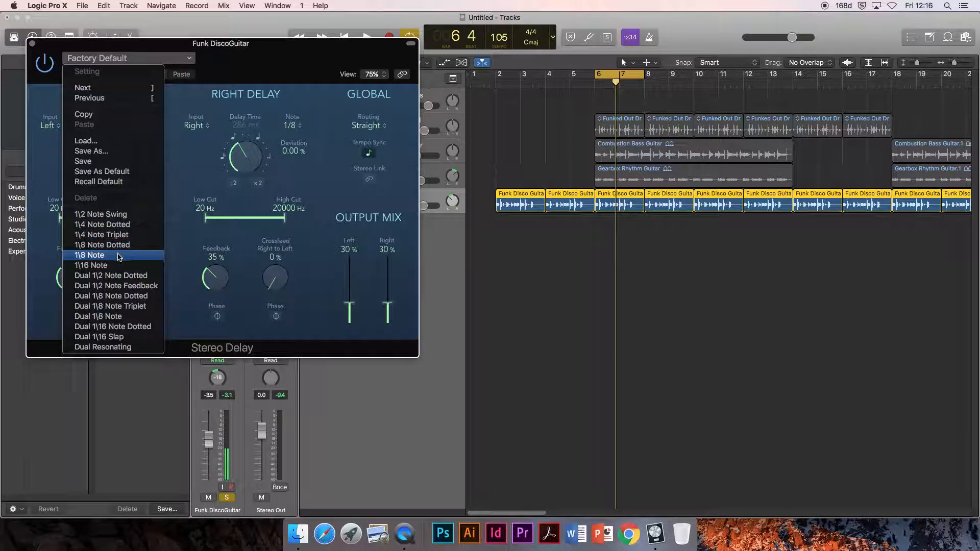
{"action": "left_click", "coordinate": [119, 257]}
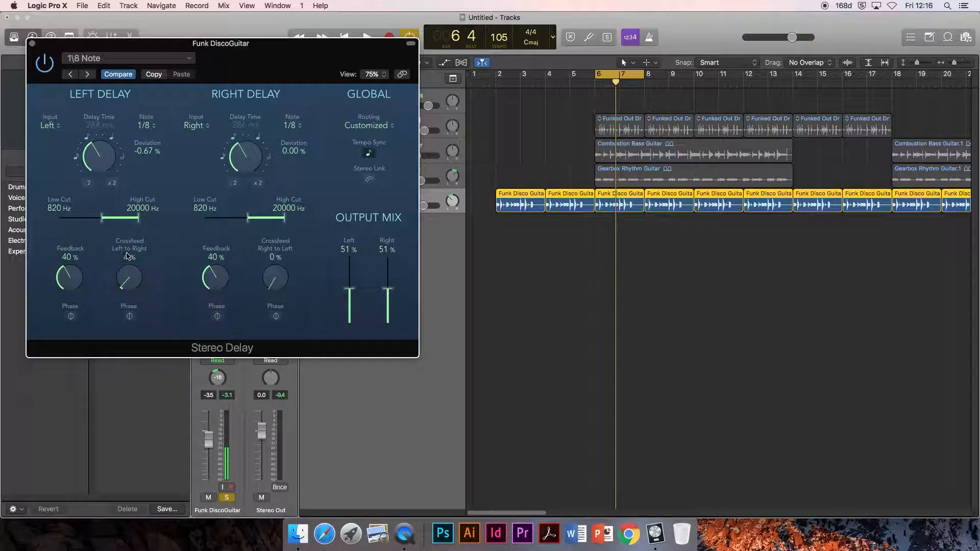
Step: Play the loop while lowering the delay's output mix to 22% left and 23% right, and close the Stereo Delay window
{"action": "key", "text": "space"}
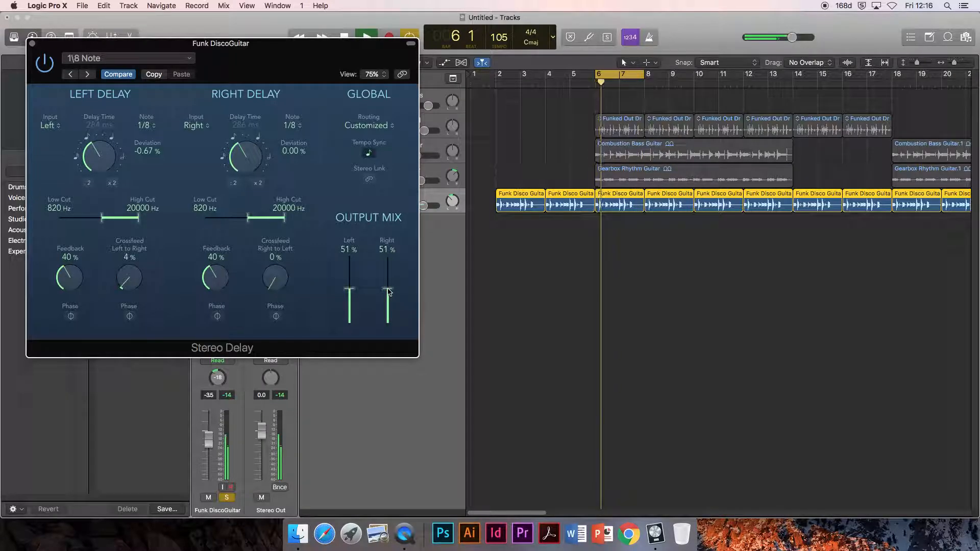
{"action": "left_click_drag", "start_coordinate": [387, 292], "coordinate": [351, 311]}
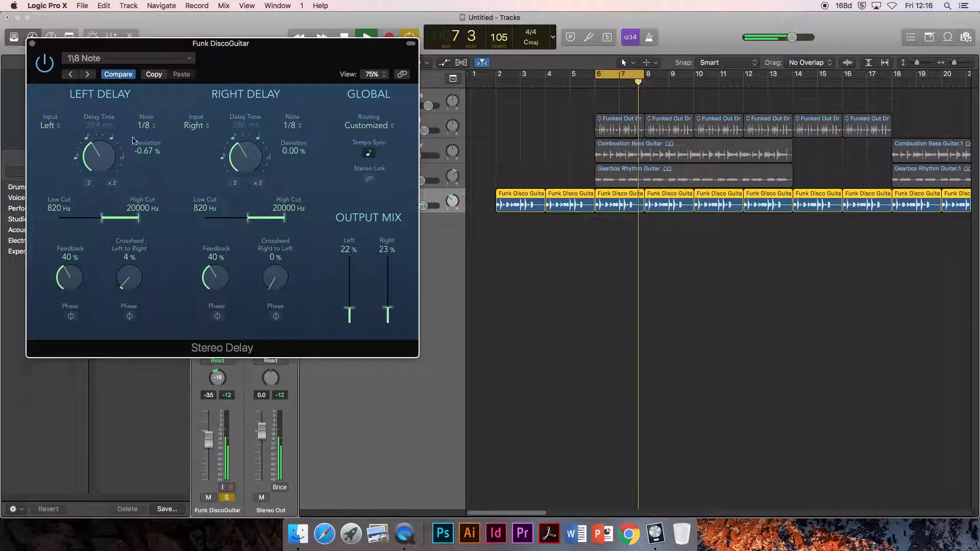
{"action": "left_click", "coordinate": [29, 44]}
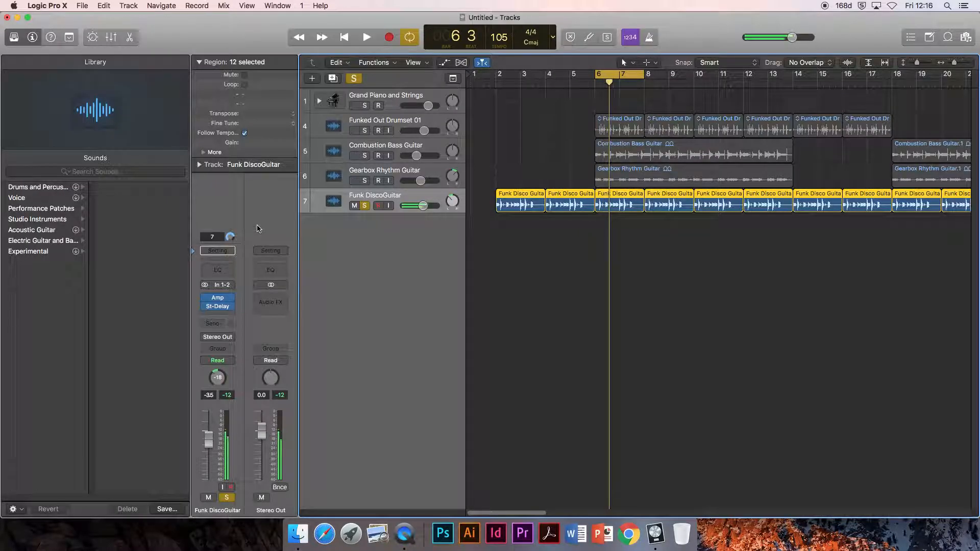
Step: Insert a stereo AutoFilter after the Stereo Delay on the Funk DiscoGuitar channel
{"action": "left_click", "coordinate": [221, 308]}
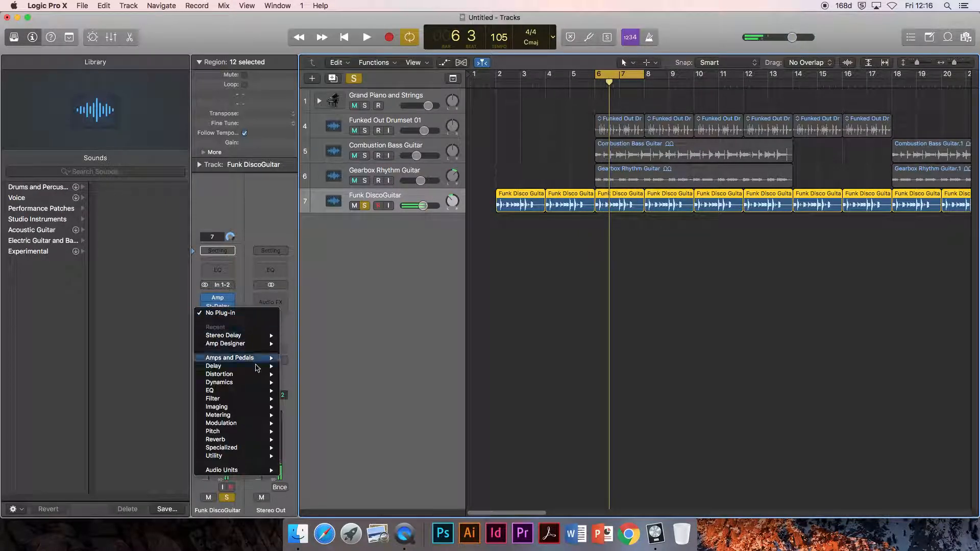
{"action": "mouse_move", "coordinate": [244, 382]}
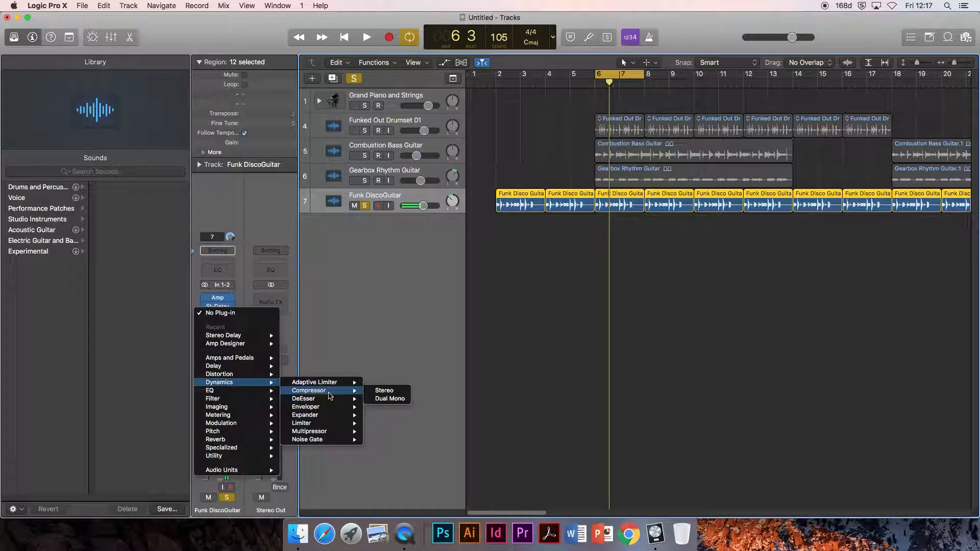
{"action": "mouse_move", "coordinate": [253, 403]}
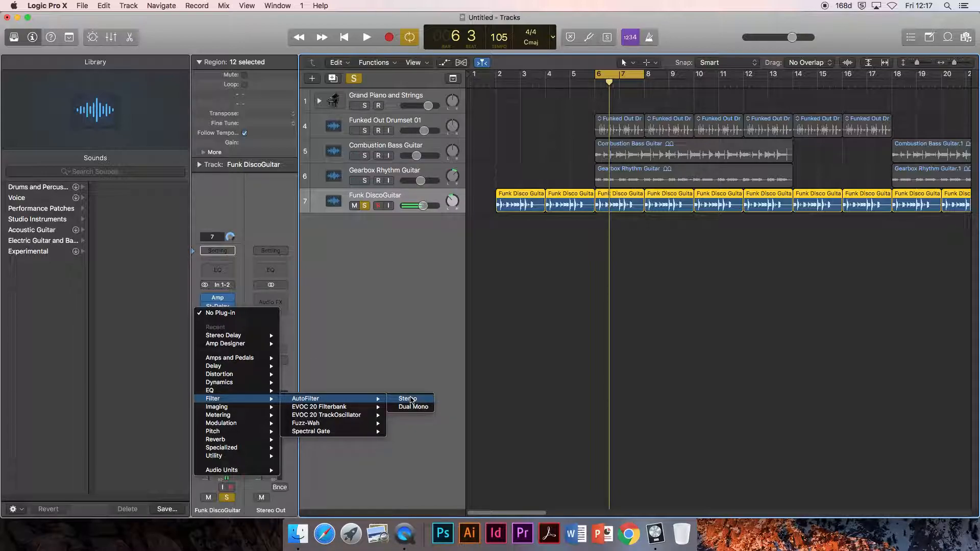
{"action": "left_click", "coordinate": [410, 399]}
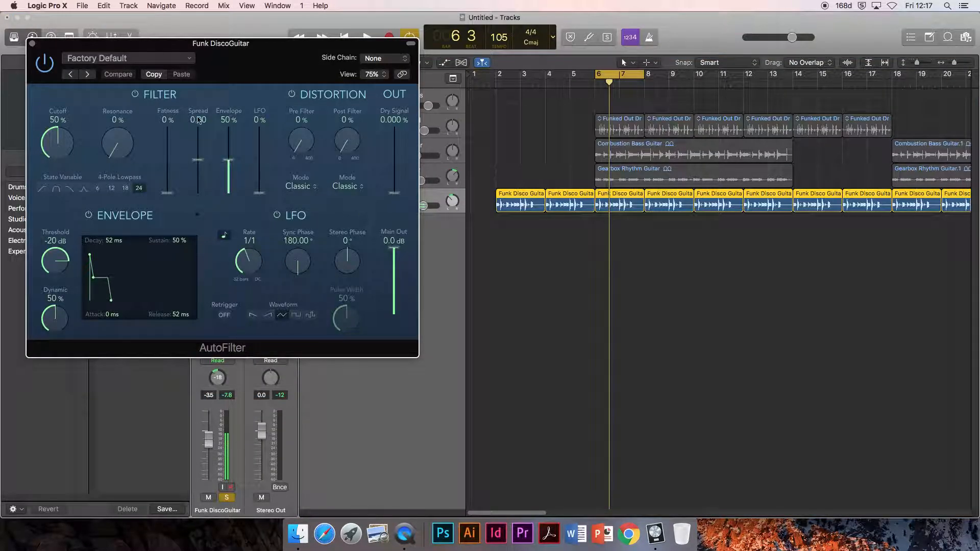
Step: Load the Wah-Wah Filter preset in the AutoFilter, audition it briefly with the loop and close its window
{"action": "left_click", "coordinate": [174, 58]}
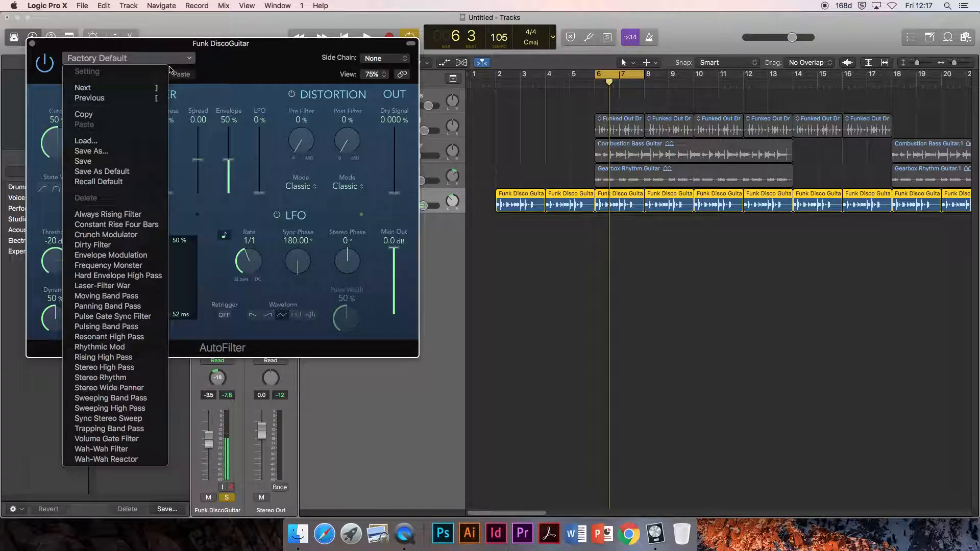
{"action": "left_click", "coordinate": [129, 449]}
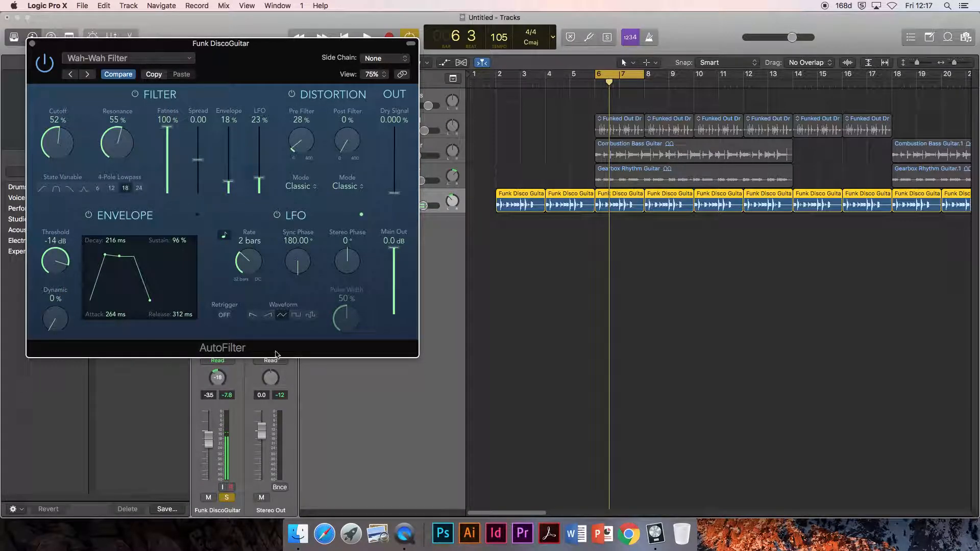
{"action": "key", "text": "space"}
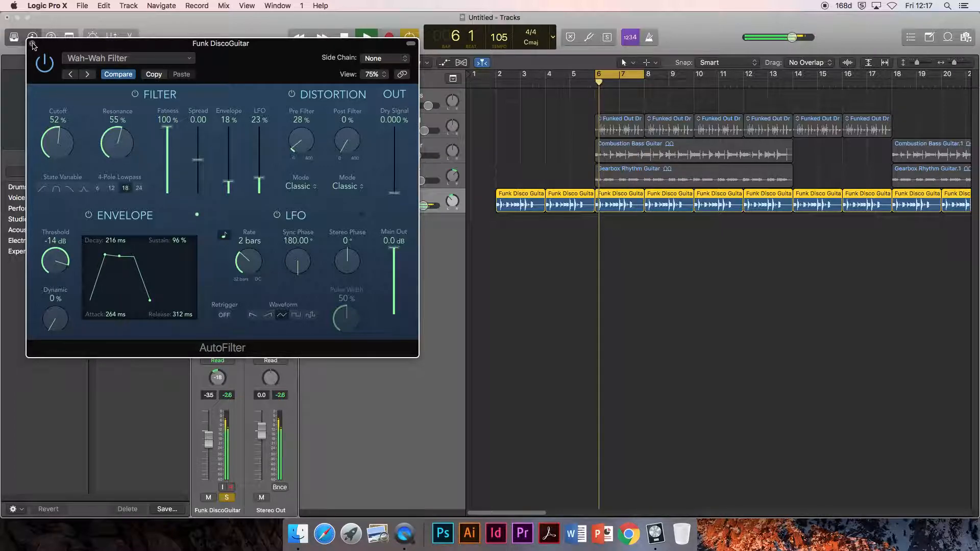
{"action": "key", "text": "space"}
{"action": "left_click", "coordinate": [32, 44]}
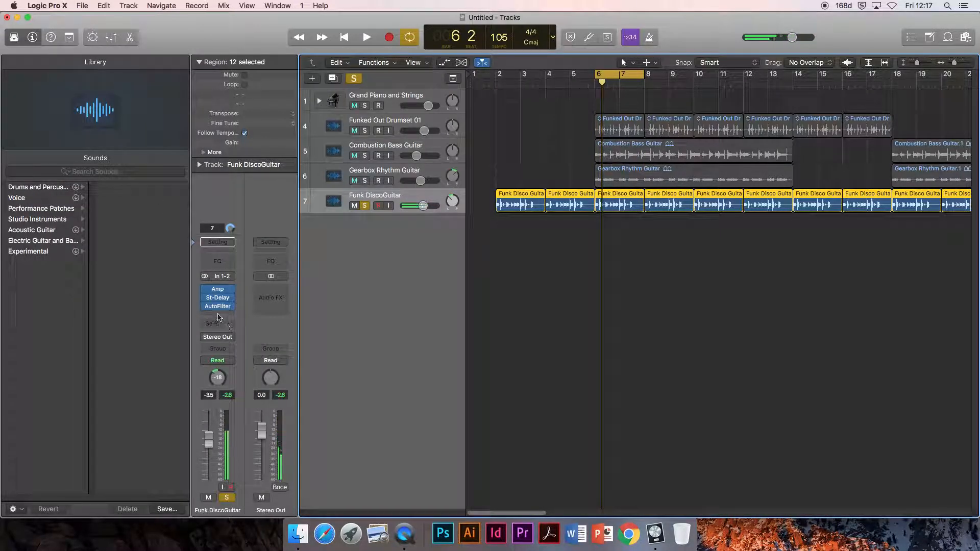
Step: Insert a stereo Rotor Cabinet modulation effect after the AutoFilter on the Funk DiscoGuitar channel
{"action": "left_click", "coordinate": [217, 314]}
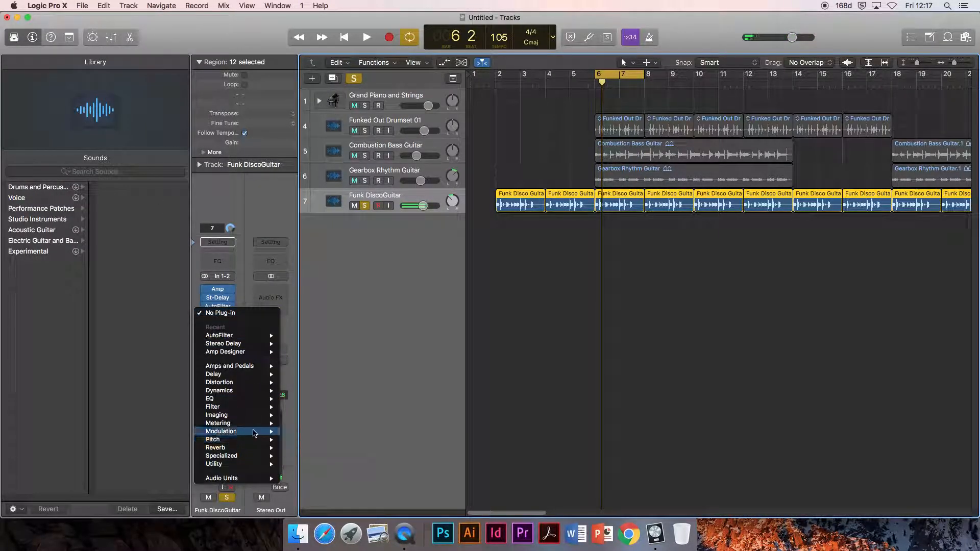
{"action": "mouse_move", "coordinate": [254, 431]}
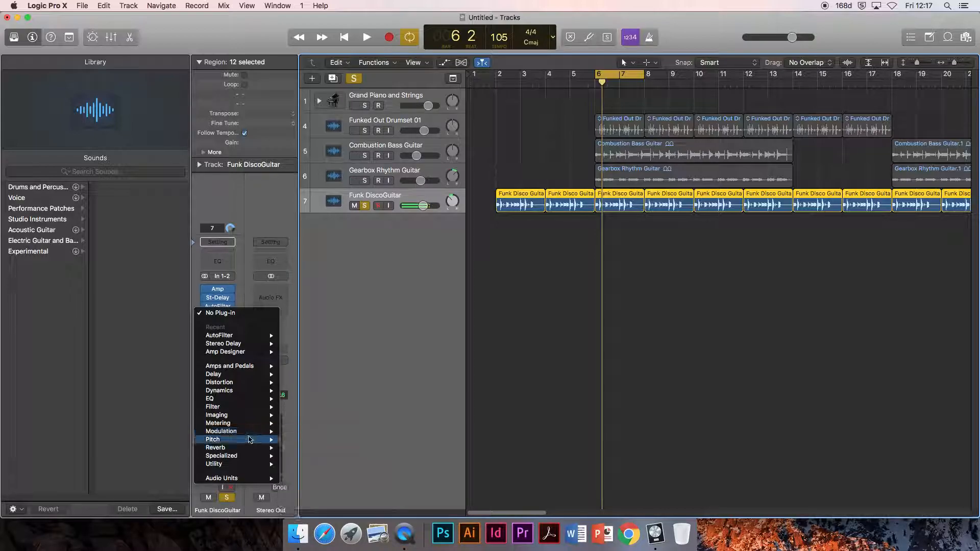
{"action": "mouse_move", "coordinate": [298, 432]}
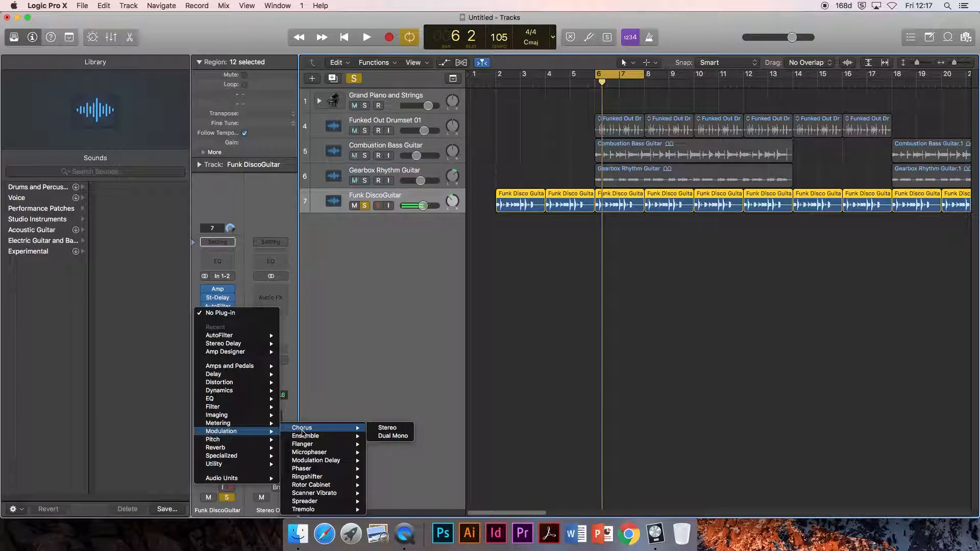
{"action": "mouse_move", "coordinate": [323, 481]}
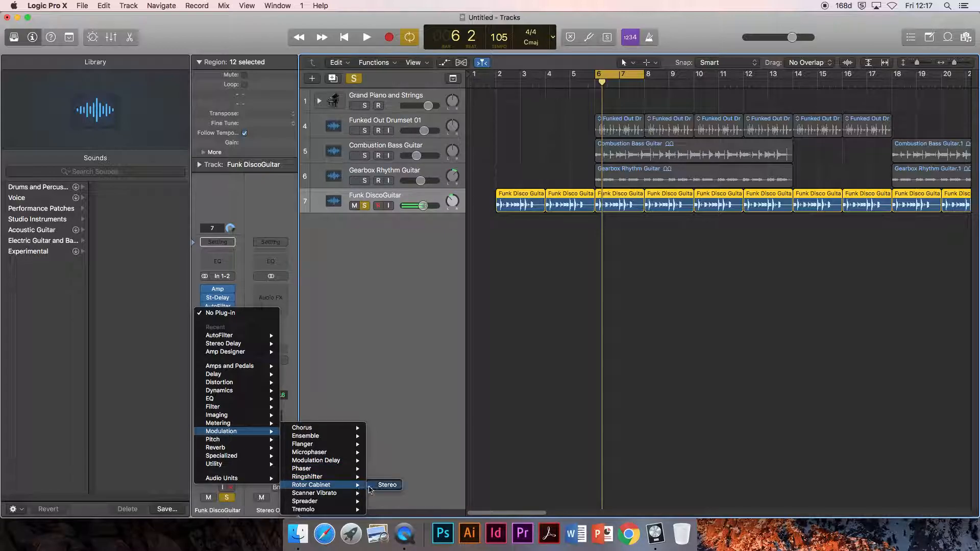
{"action": "left_click", "coordinate": [374, 486]}
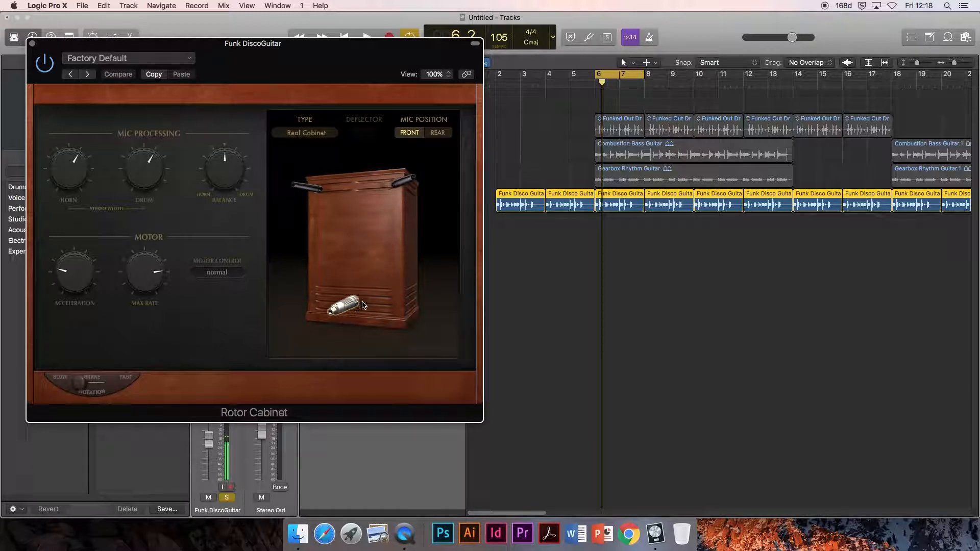
Step: View the microphone types available for the lower microphone of the Rotor Cabinet
{"action": "left_click", "coordinate": [332, 308]}
{"action": "left_click", "coordinate": [341, 310]}
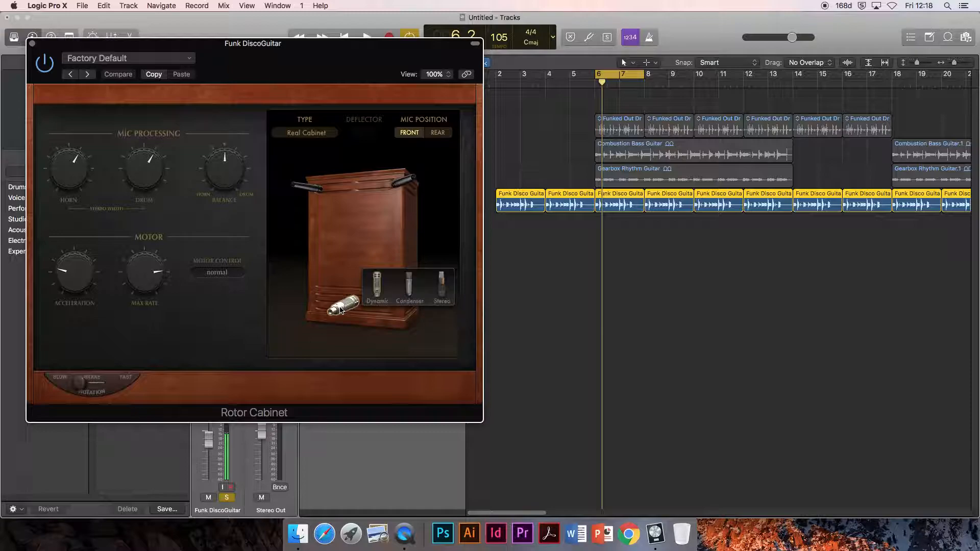
{"action": "left_click", "coordinate": [322, 265]}
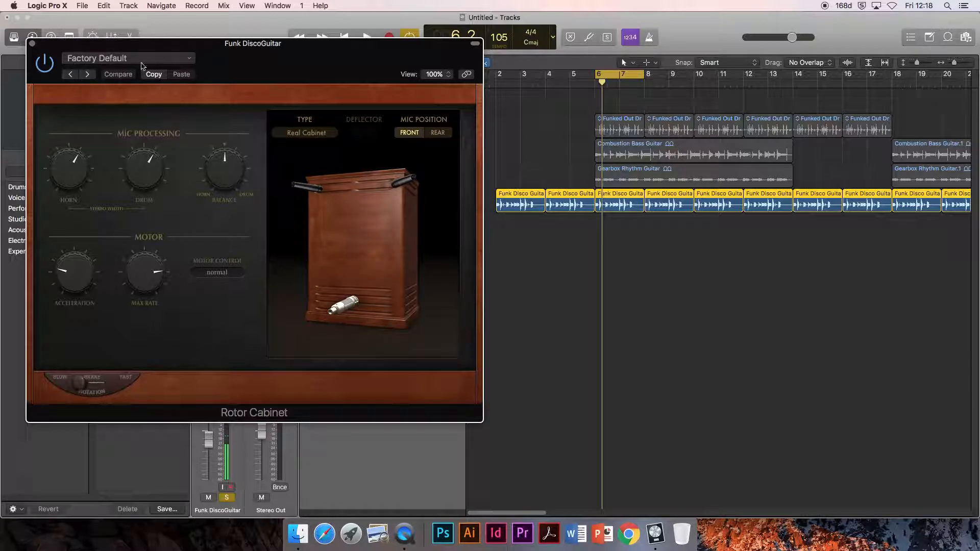
Step: Load the Gig Rig preset in the Rotor Cabinet, play the loop and close the effect window
{"action": "left_click", "coordinate": [171, 60]}
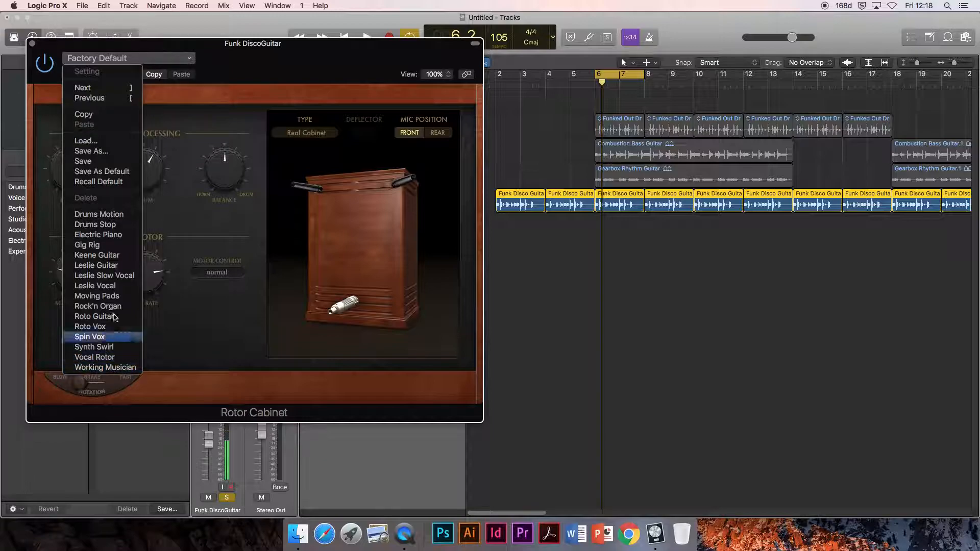
{"action": "left_click", "coordinate": [117, 247]}
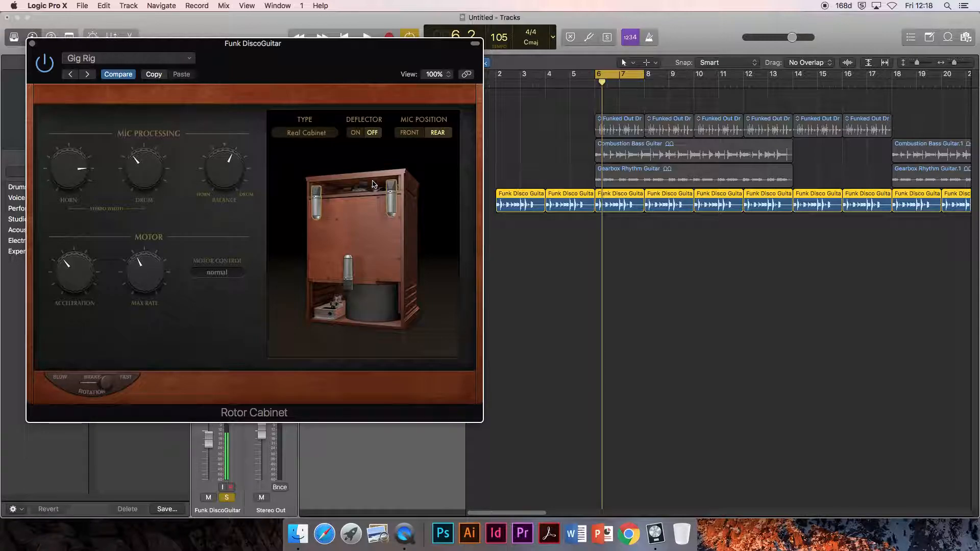
{"action": "key", "text": "space"}
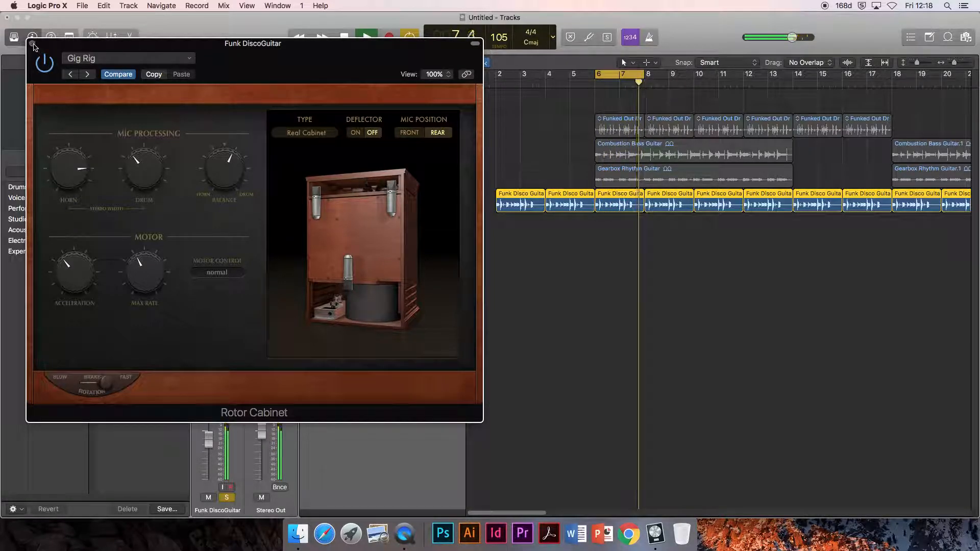
{"action": "left_click", "coordinate": [32, 43]}
Step: Compare the Funk DiscoGuitar effects by toggling their bypass during playback, leaving only the Rotor Cabinet active
{"action": "mouse_move", "coordinate": [206, 282]}
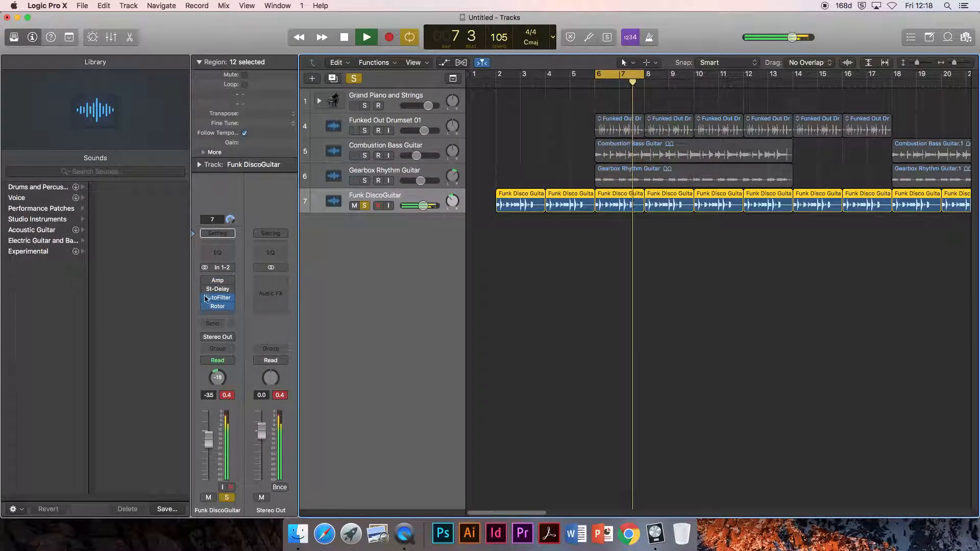
{"action": "mouse_move", "coordinate": [207, 309]}
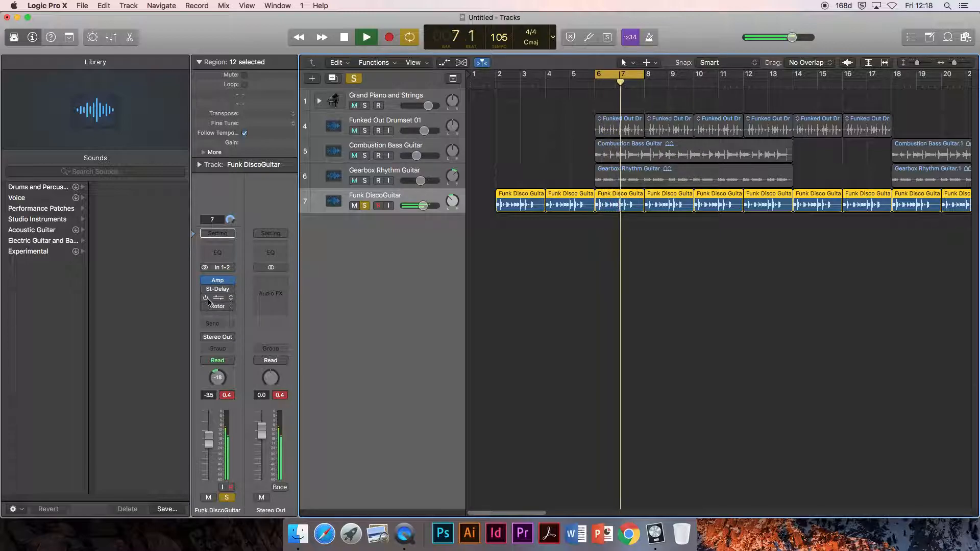
{"action": "left_click", "coordinate": [205, 298]}
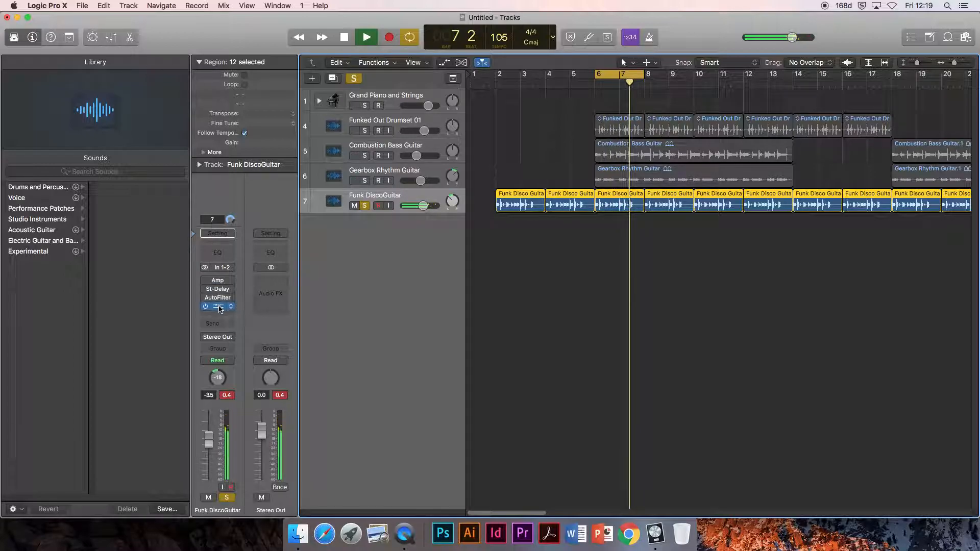
Step: In the Rotor Cabinet, raise the motor's max rate and the drum stereo width, shift the balance towards the drum and close the window
{"action": "left_click", "coordinate": [220, 307]}
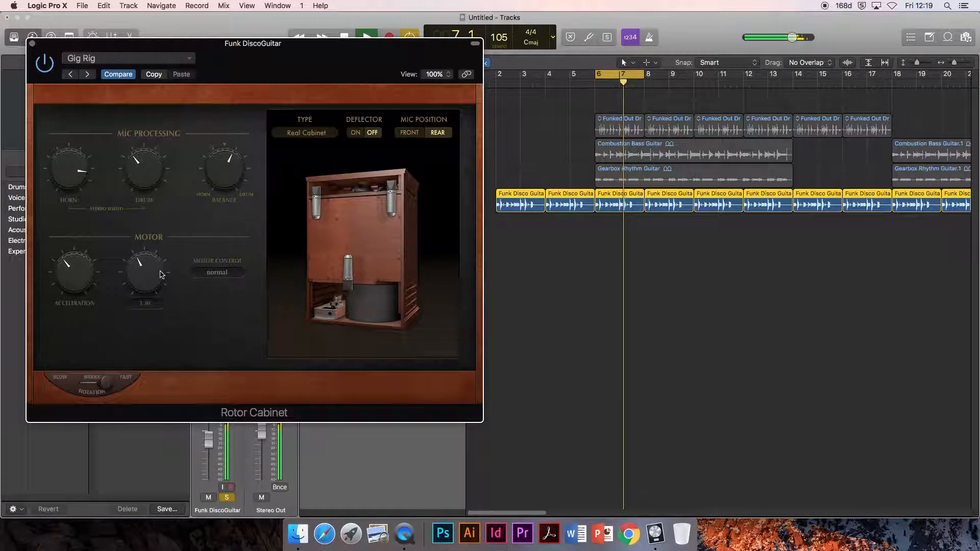
{"action": "left_click_drag", "start_coordinate": [149, 173], "coordinate": [150, 168]}
{"action": "left_click_drag", "start_coordinate": [157, 128], "coordinate": [164, 113]}
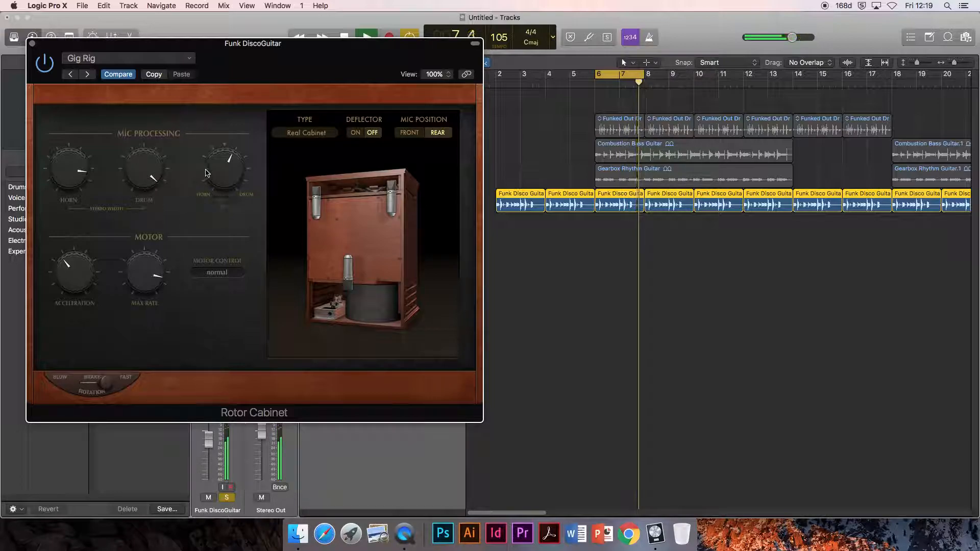
{"action": "left_click_drag", "start_coordinate": [207, 153], "coordinate": [209, 161]}
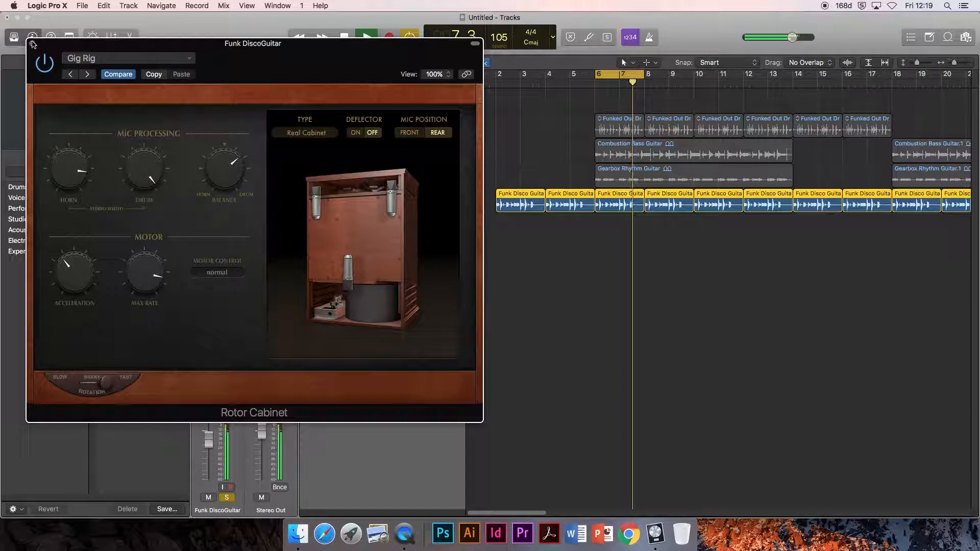
{"action": "left_click", "coordinate": [33, 44]}
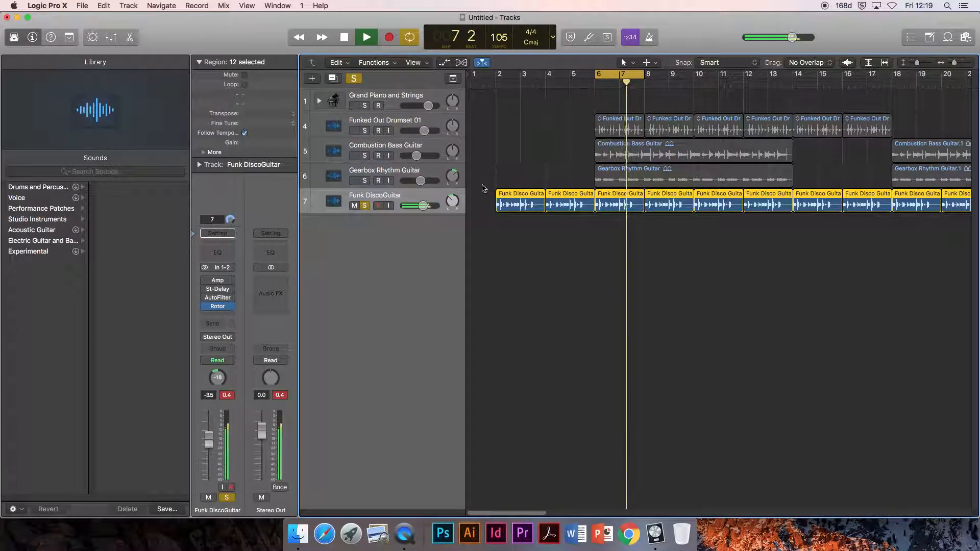
Step: Unsolo the Funk DiscoGuitar track to hear it with the other tracks, and stop playback
{"action": "left_click", "coordinate": [364, 205]}
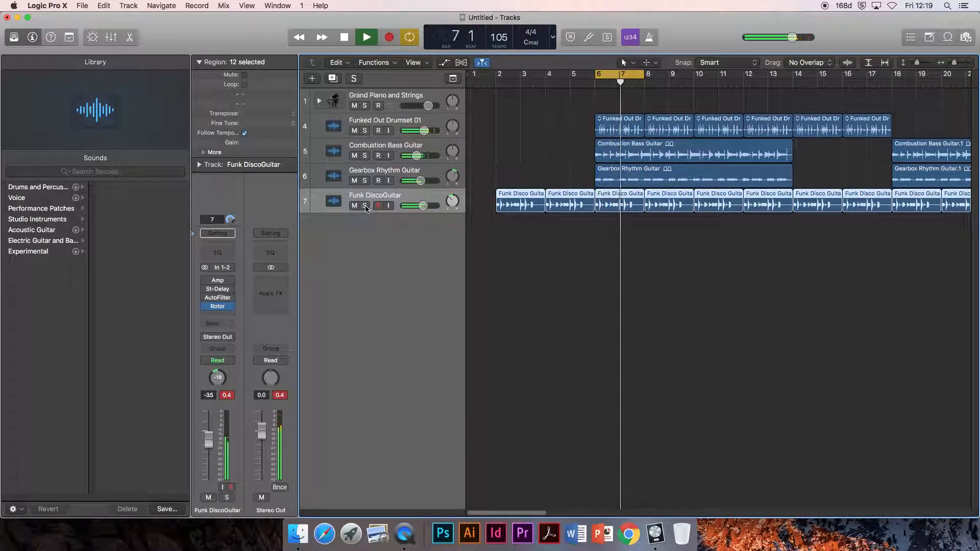
{"action": "key", "text": "space"}
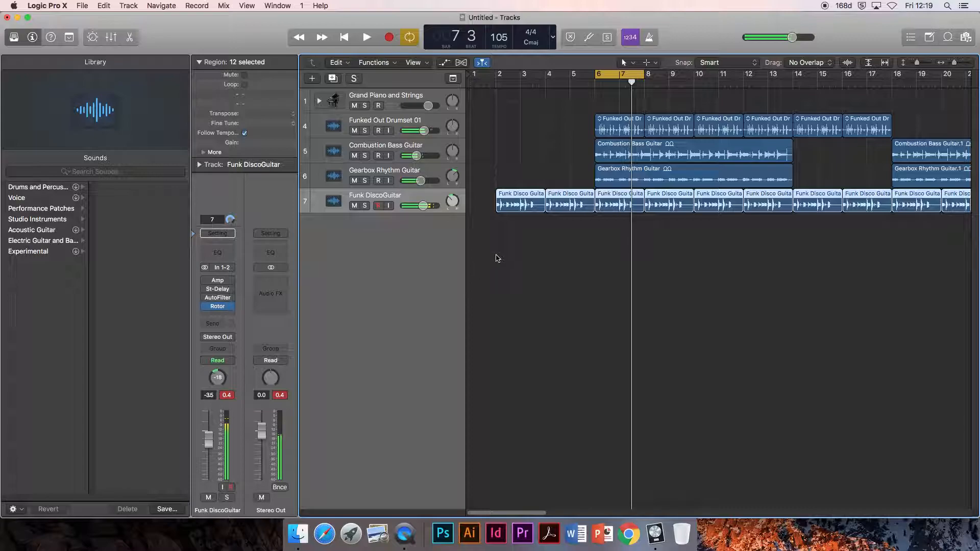